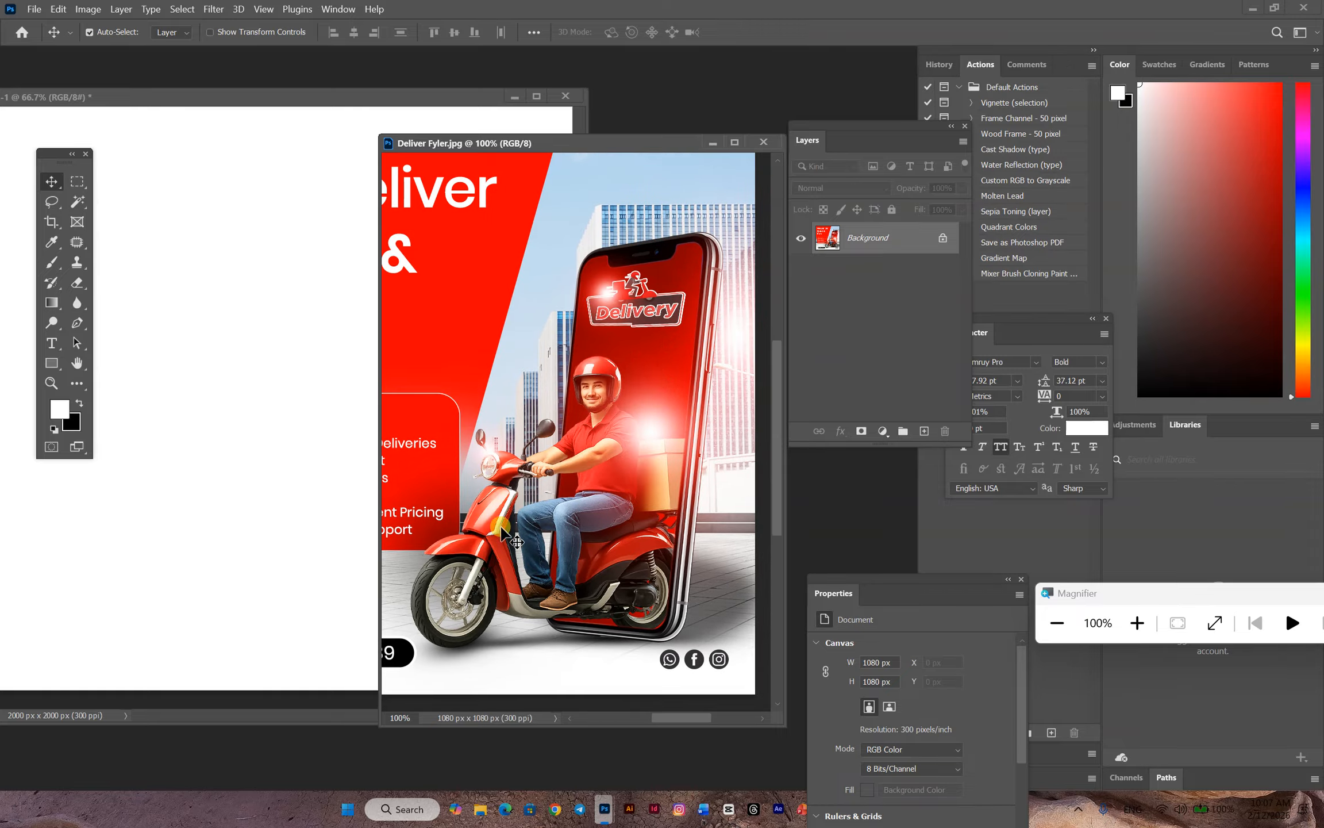
Step: Place the office-buildings image as an embedded layer in the Untitled-1 document and scale it to about 49% so it covers the canvas
drag(406, 96, 659, 90)
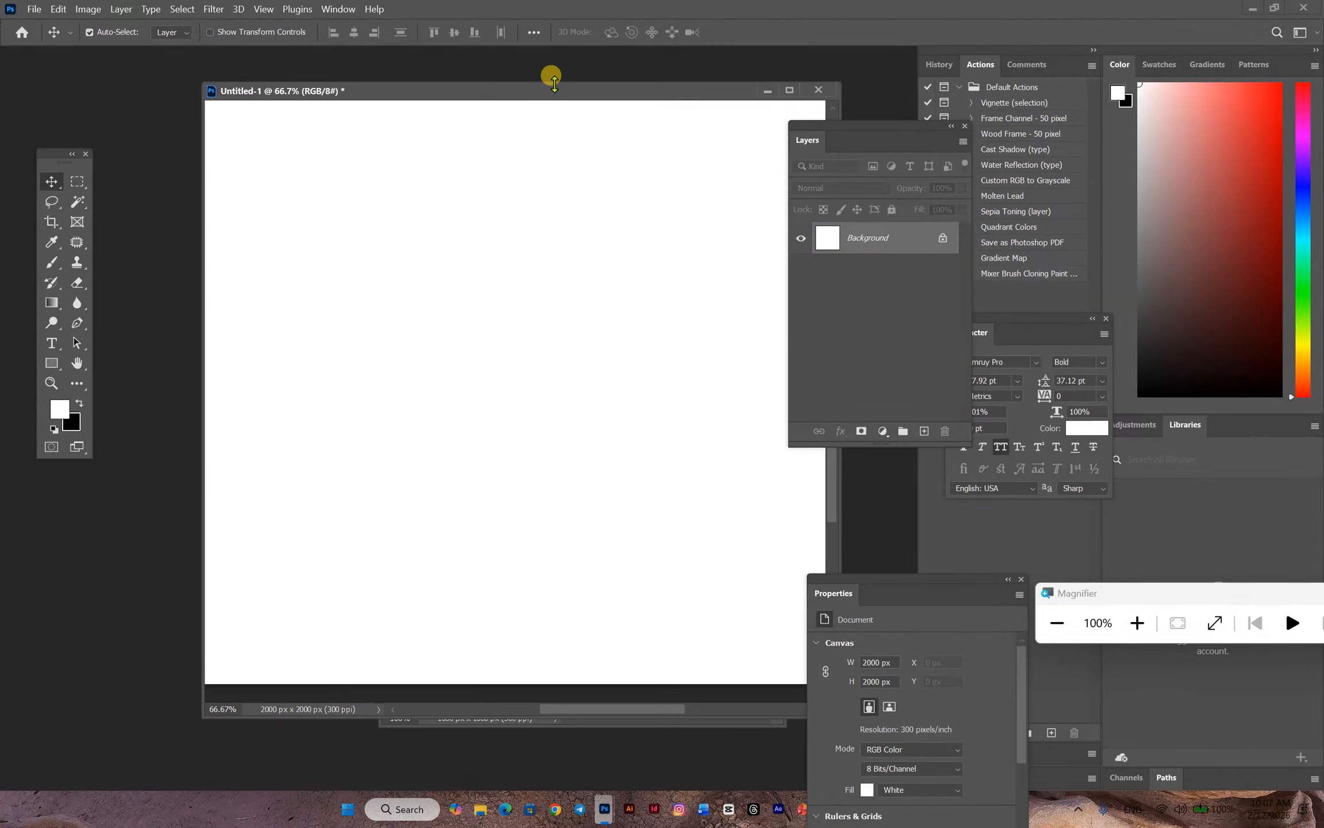
click(35, 14)
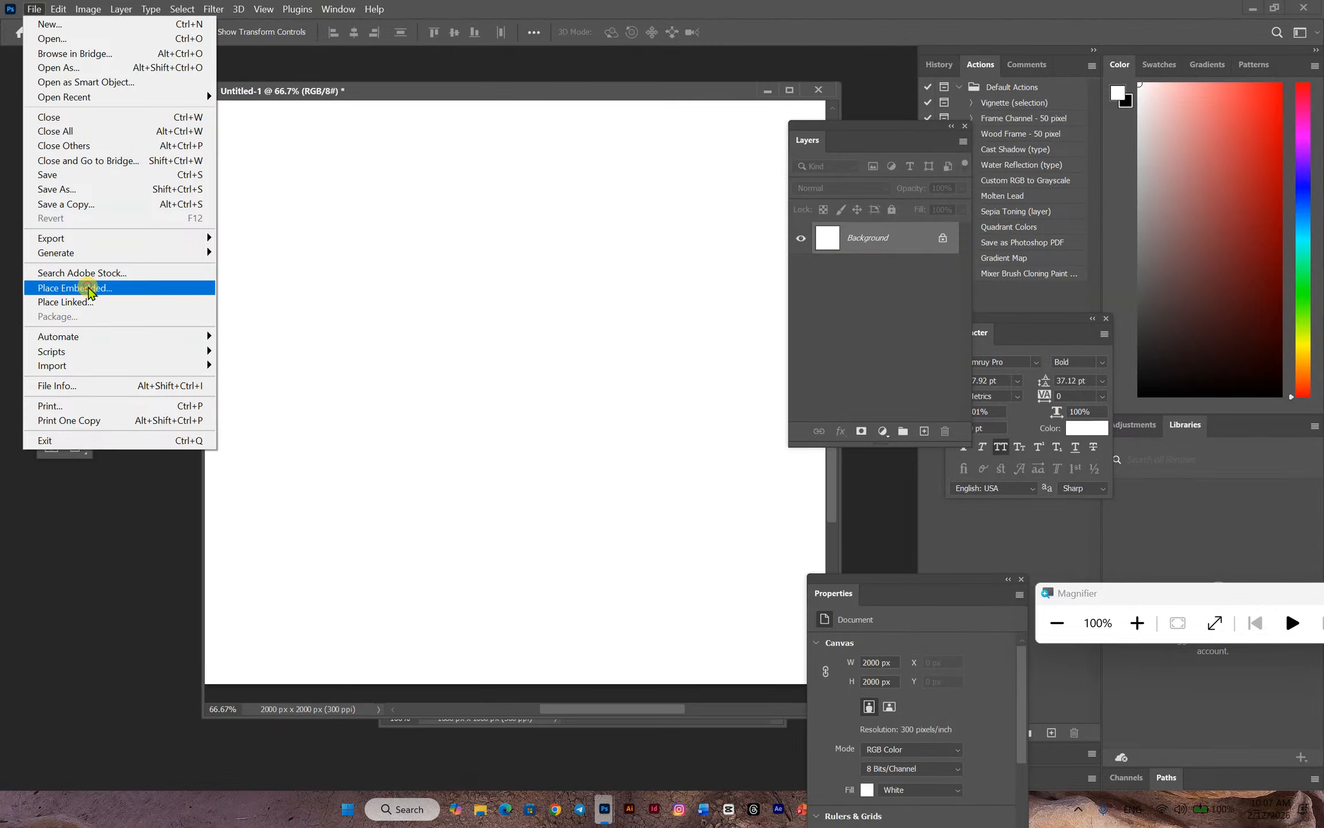
click(89, 289)
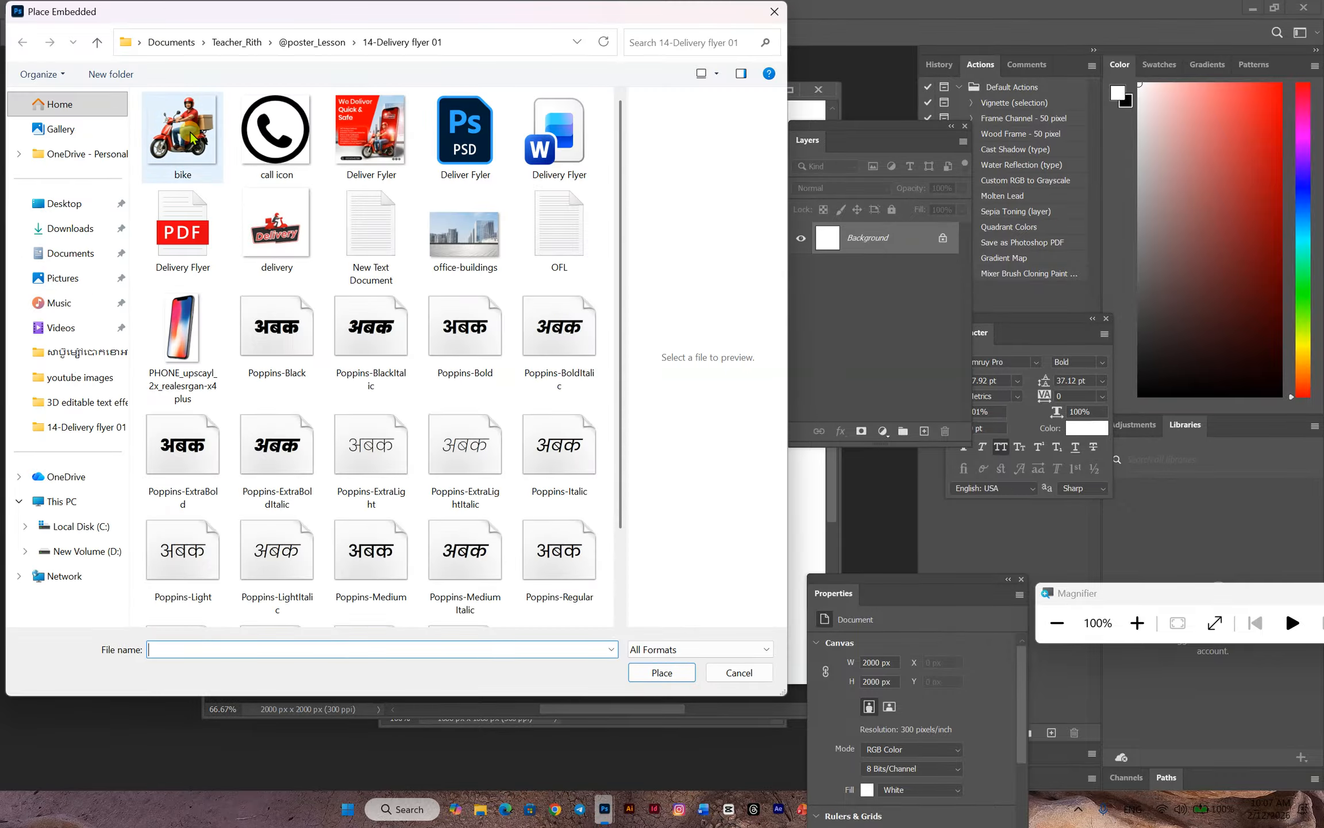
double_click(463, 253)
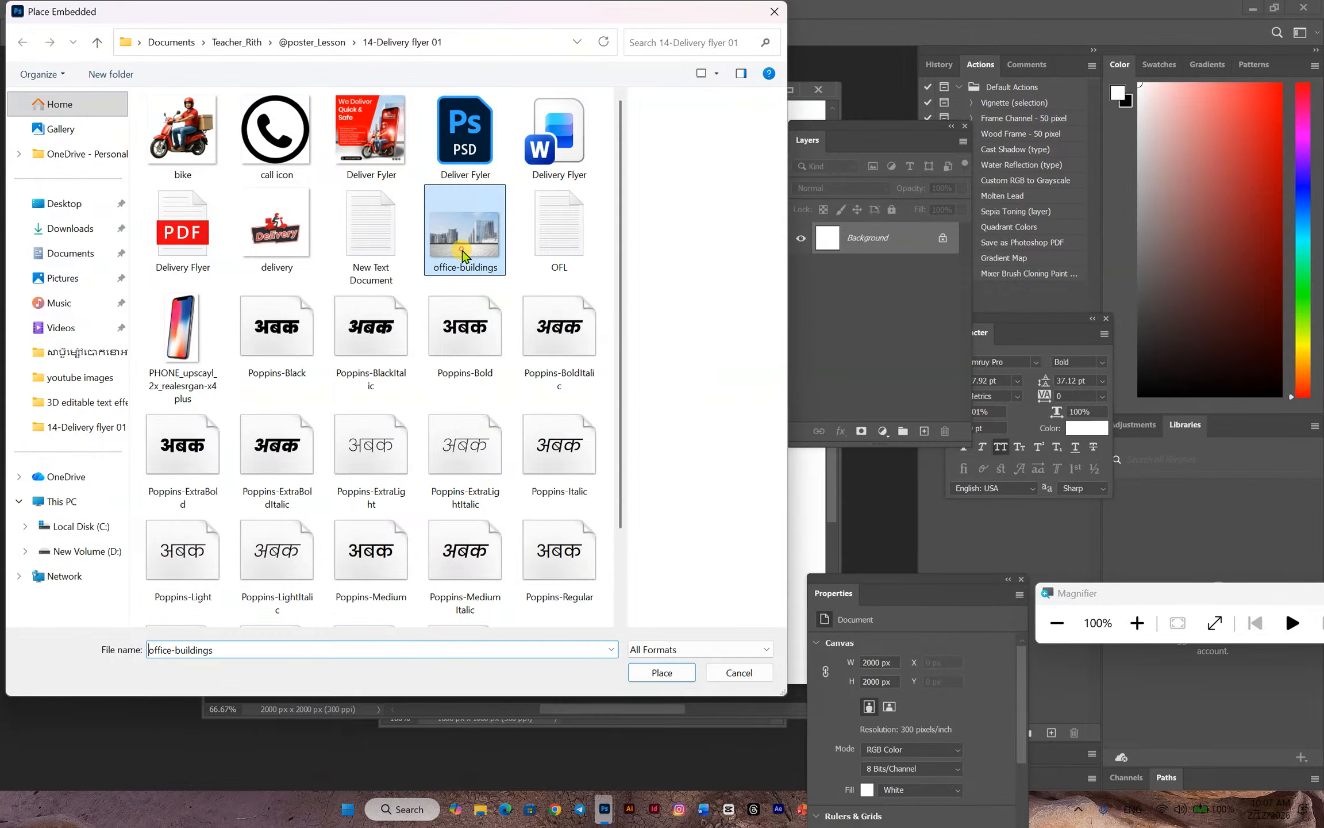
drag(513, 169, 517, 70)
drag(519, 588, 520, 718)
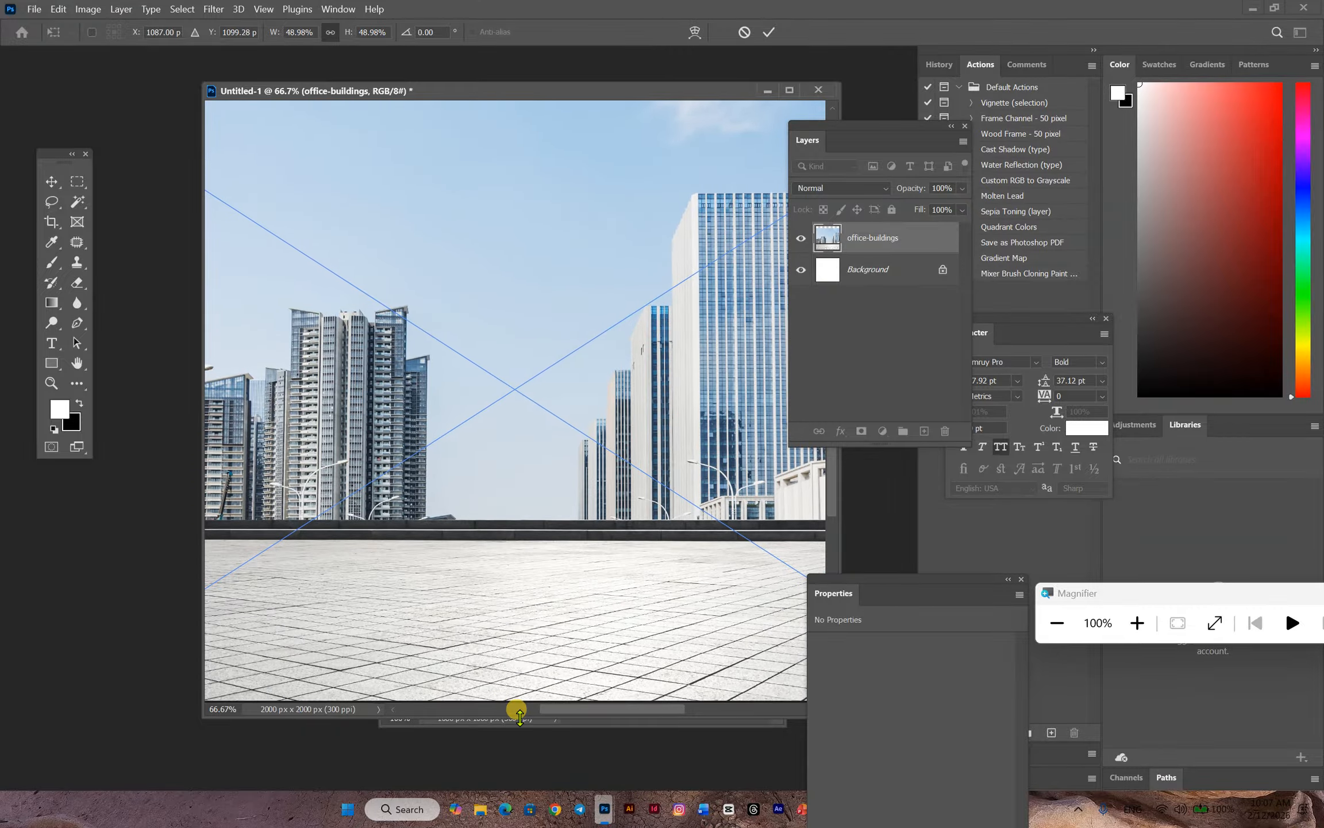
key(Return)
Step: Place the PHONE_upscayl_2x_realesrgan-x4plus image as an embedded layer, positioned right of the canvas centre at about X 1046 px, Y 497 px
click(36, 10)
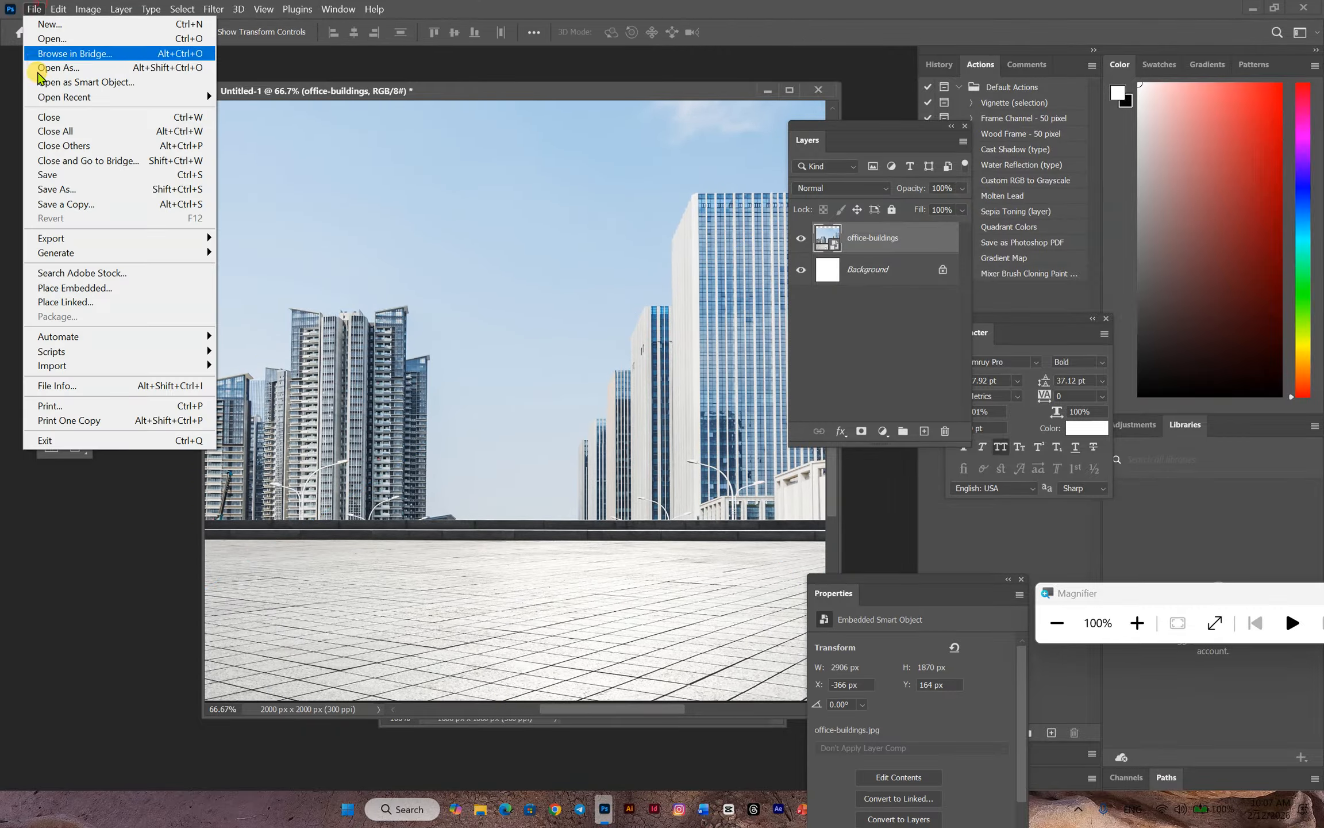
click(58, 286)
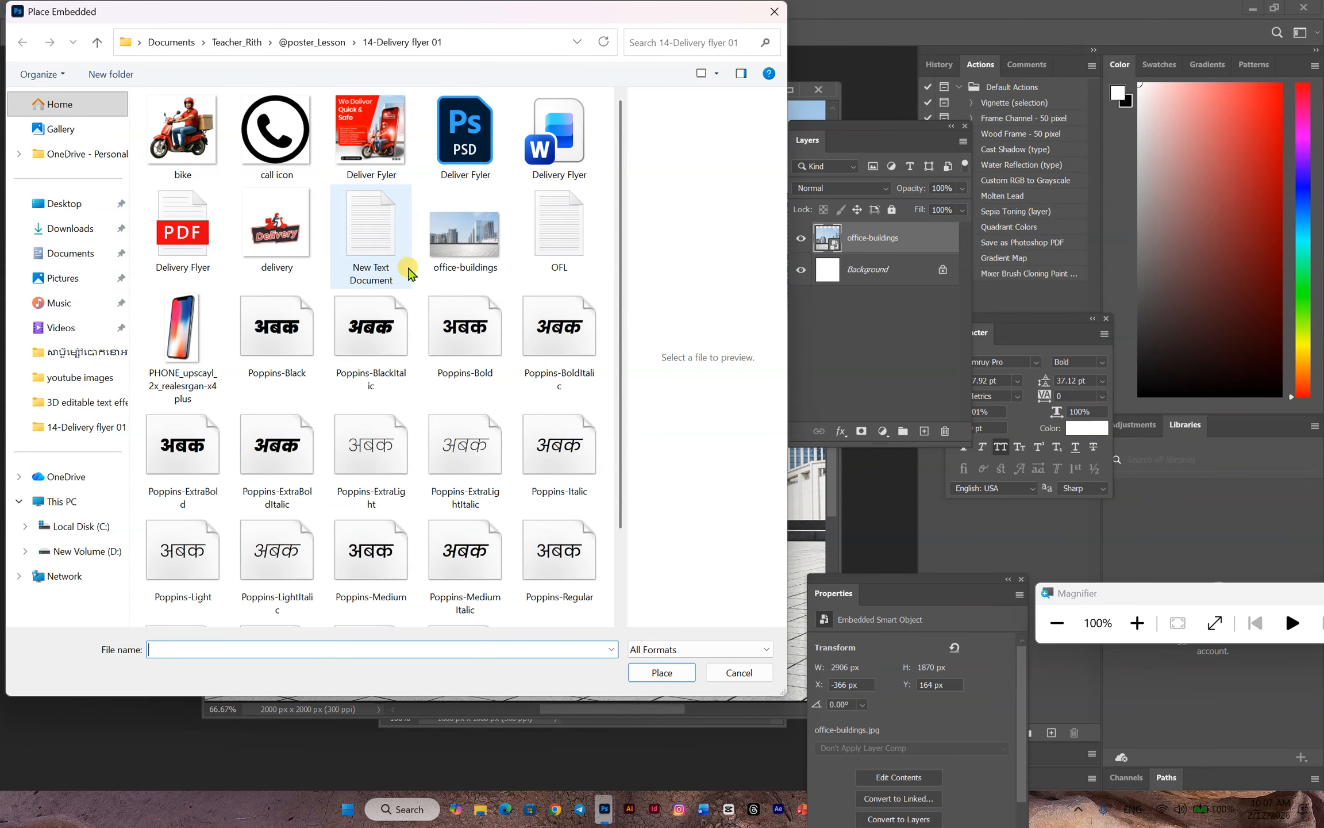
double_click(183, 334)
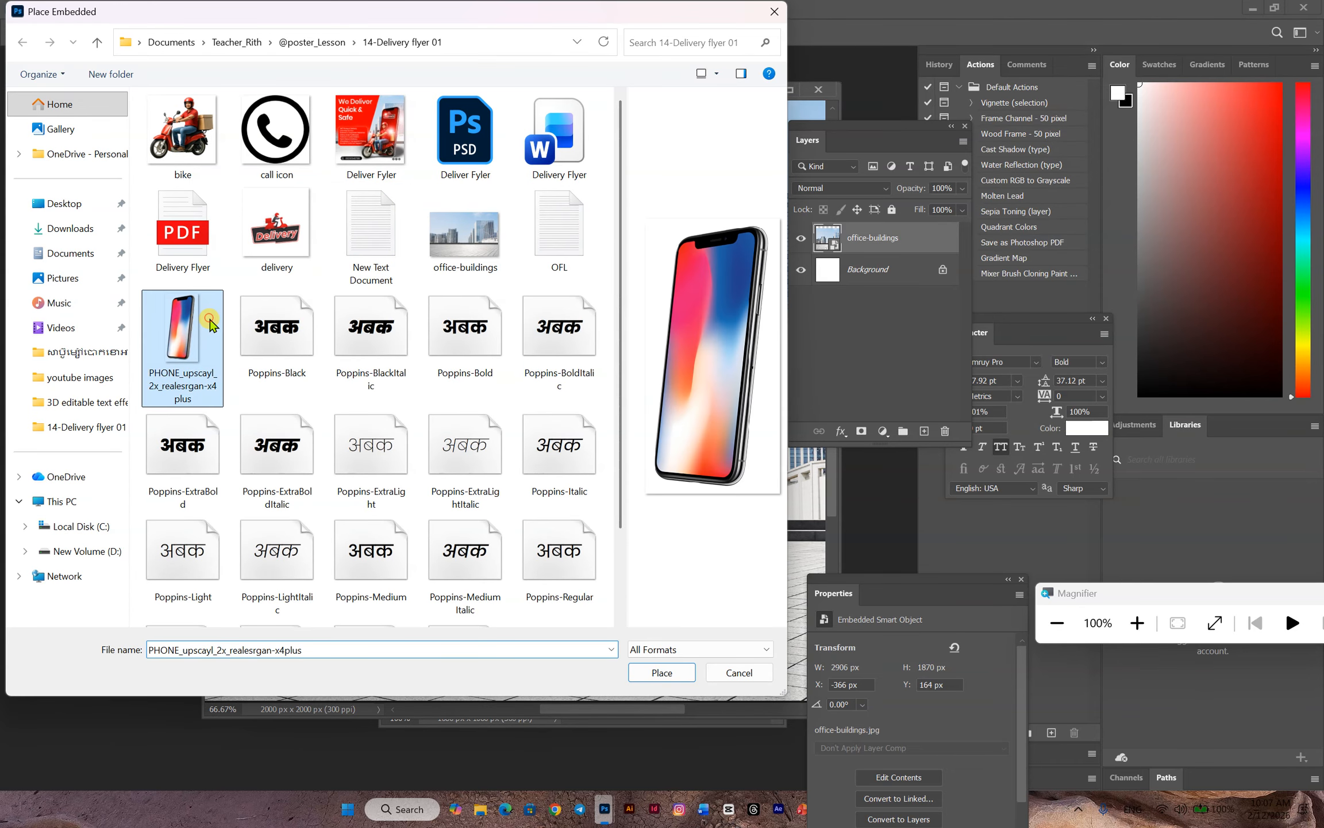
mouse_move(682, 401)
mouse_down()
mouse_move(662, 385)
mouse_move(592, 387)
mouse_move(666, 404)
mouse_up()
key(Return)
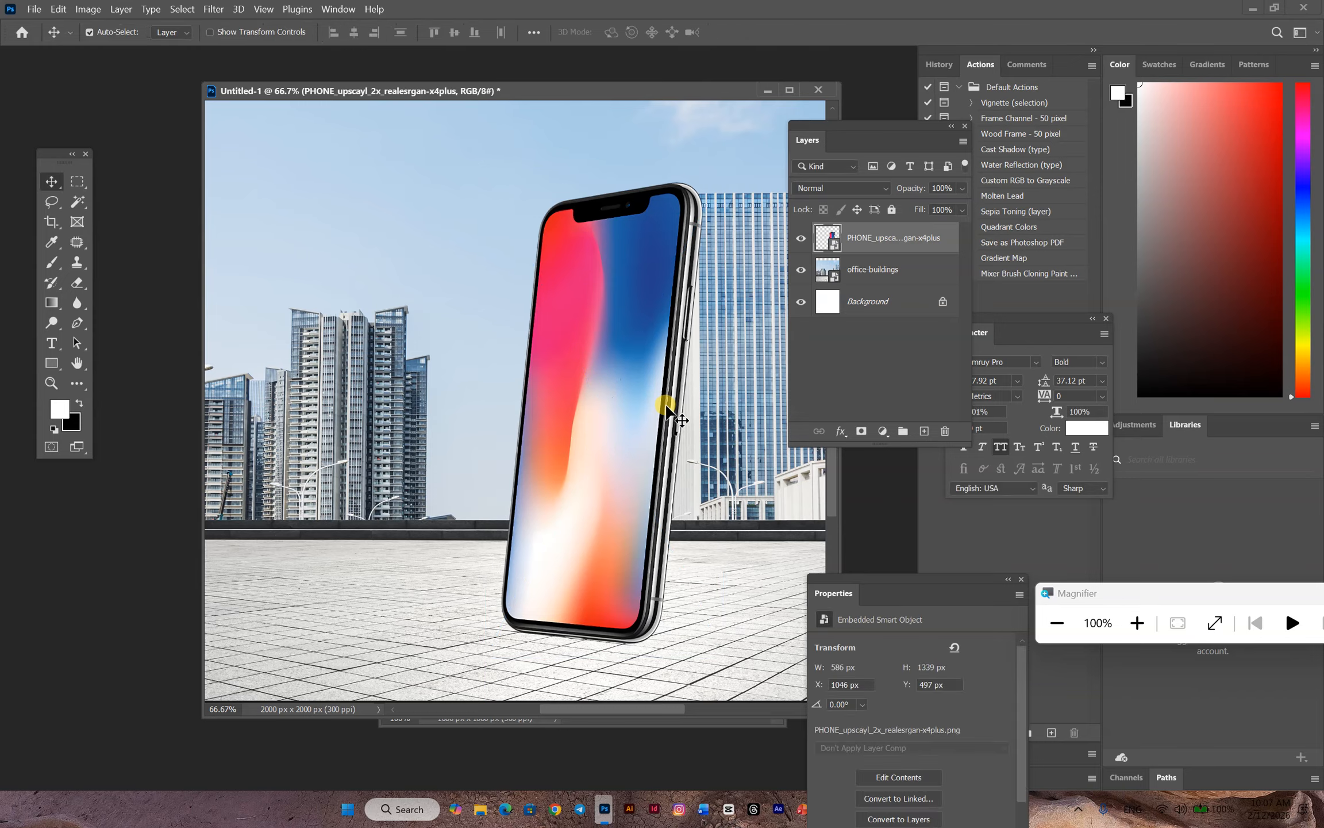
Step: Set up the Pen tool in Shape mode with no fill and a red 2 px stroke
click(77, 323)
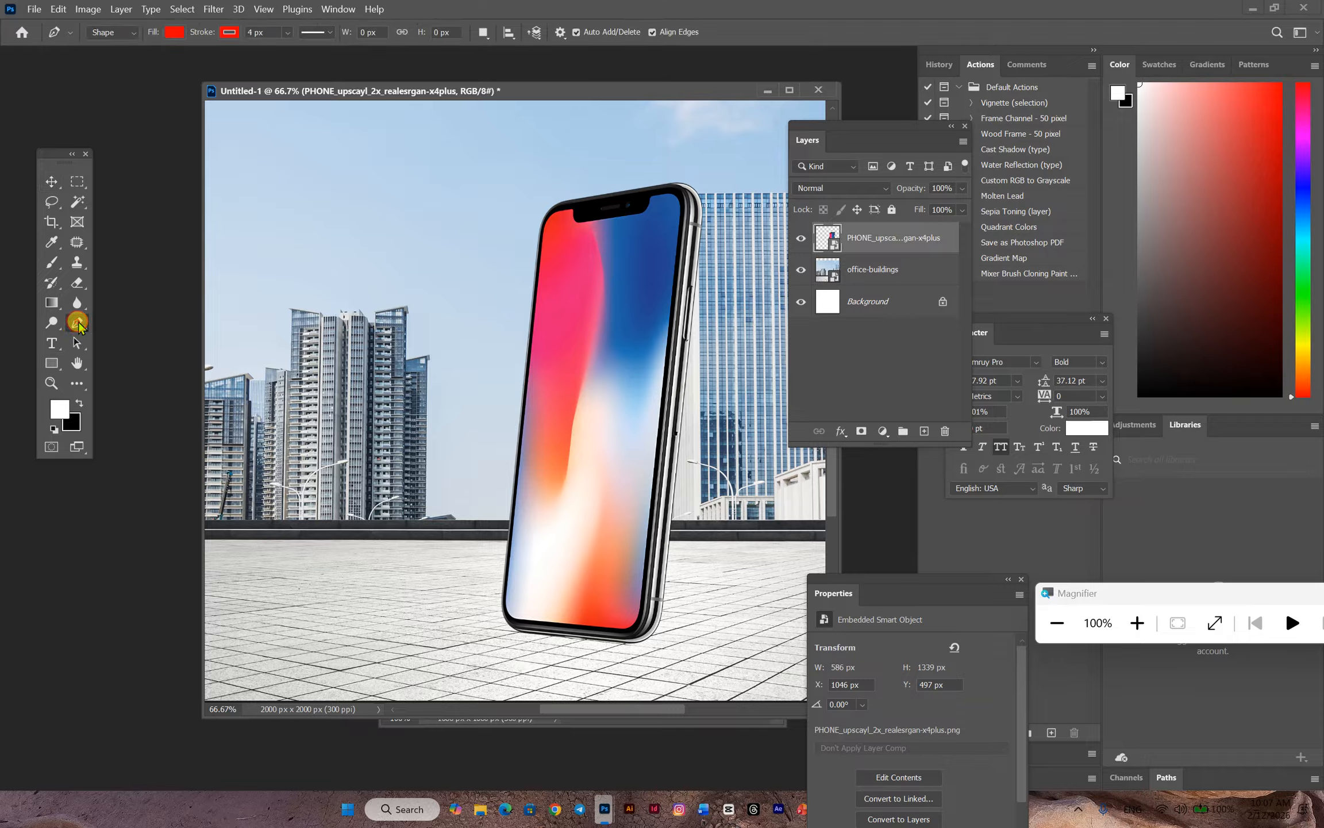
click(132, 33)
click(125, 49)
click(167, 33)
click(80, 63)
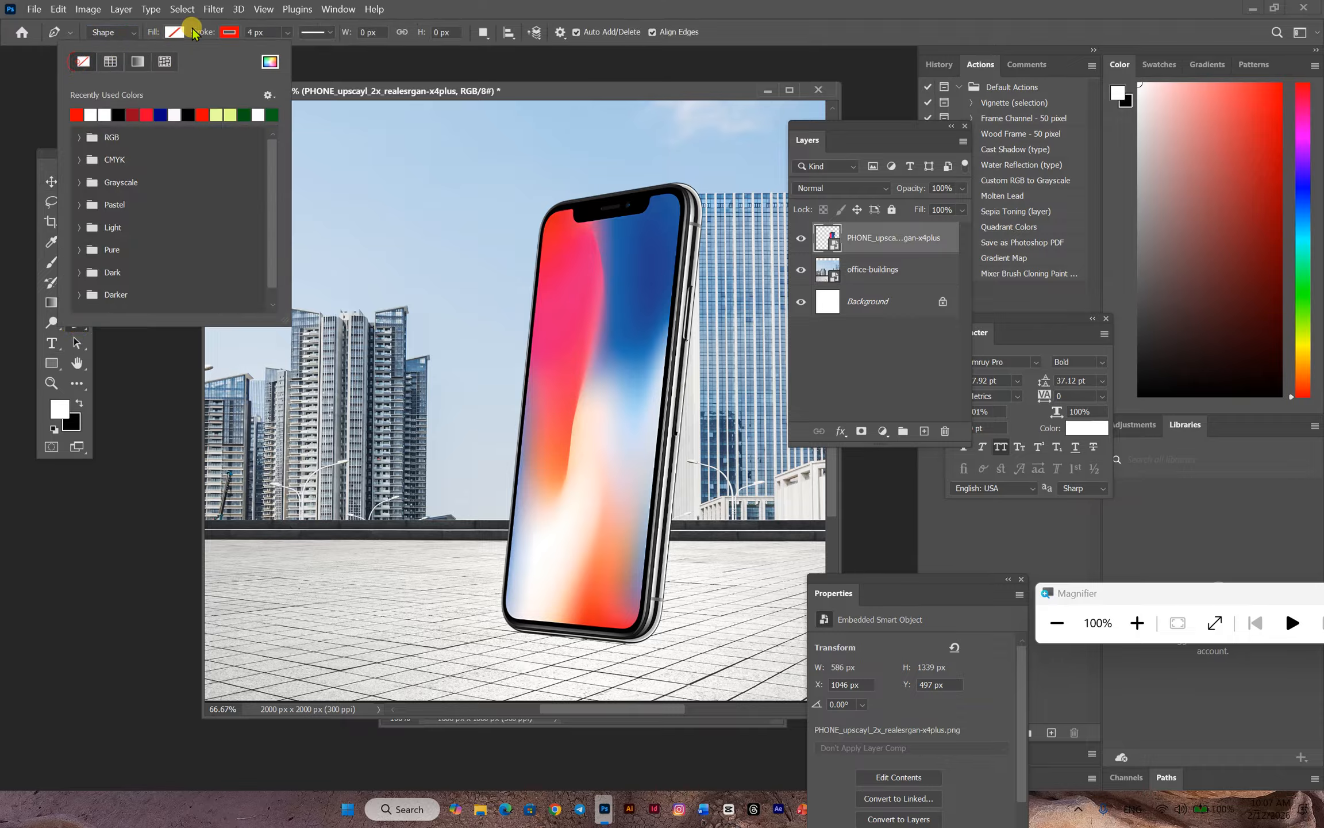
click(229, 33)
click(253, 32)
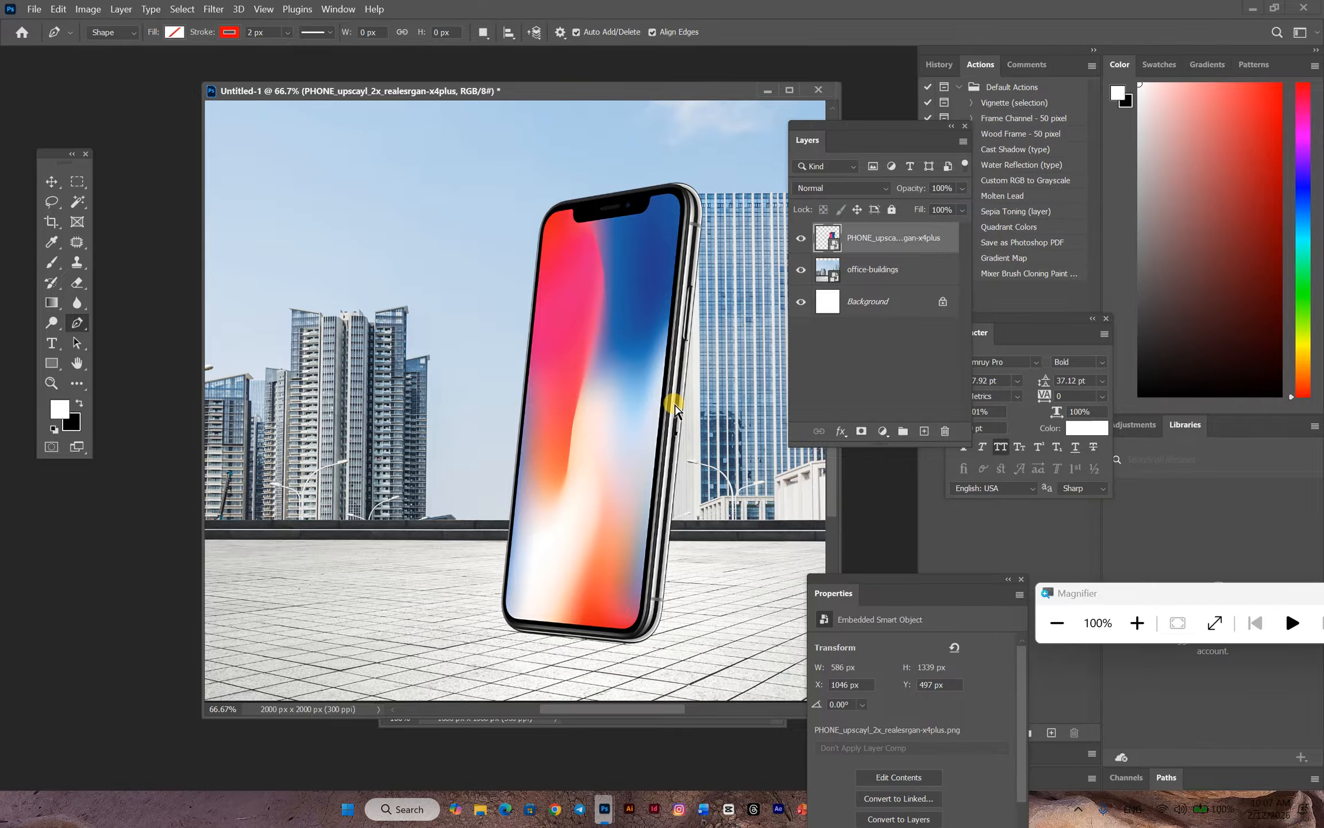
Step: Start a pen shape along the right edge of the phone's screen, running up to just below its upper-right corner
scroll(675, 409, up, 2)
drag(676, 409, 532, 275)
click(655, 221)
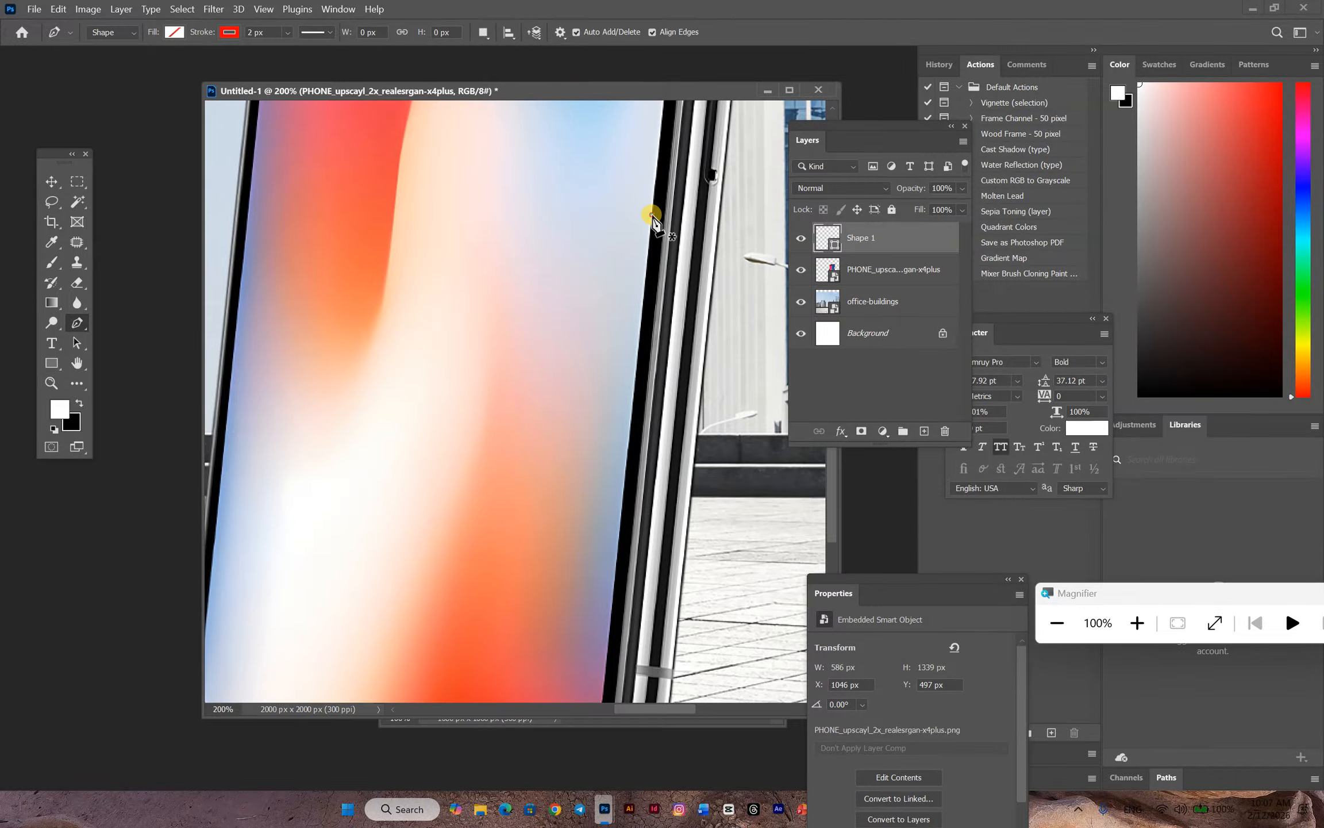
drag(651, 221, 596, 545)
click(635, 201)
drag(629, 140, 652, 305)
drag(631, 237, 620, 290)
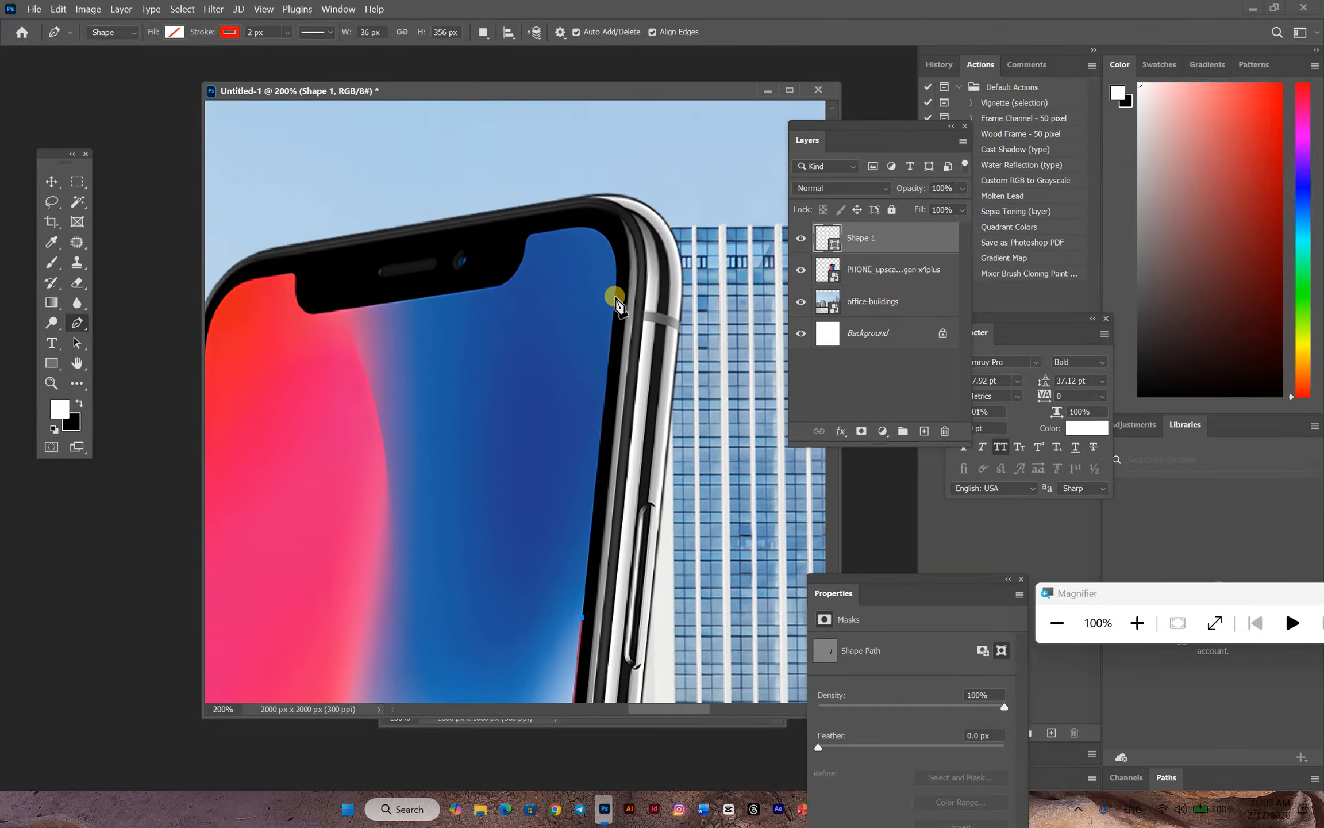
click(616, 292)
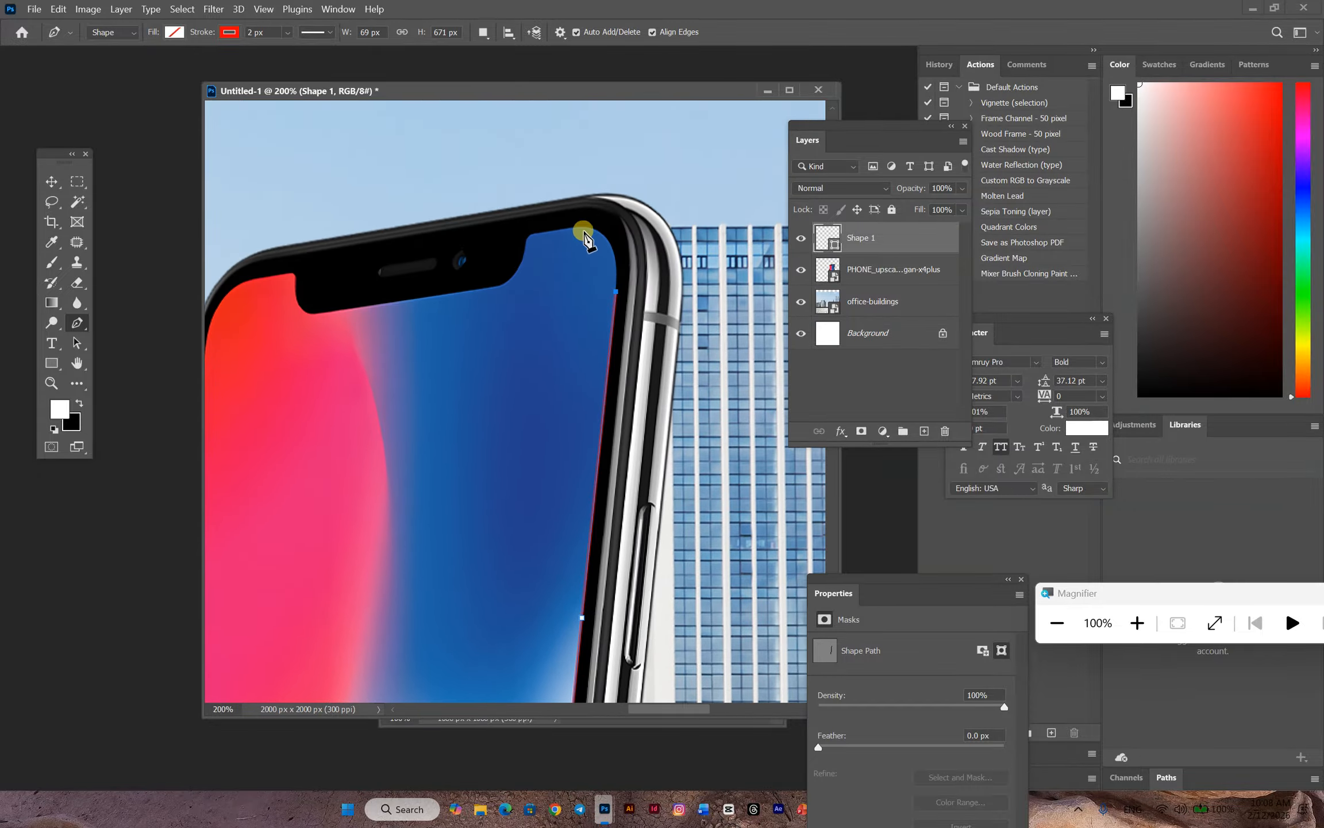
Step: Continue the outline around the screen's rounded upper-right corner and along the curved contour of the notch
drag(569, 230, 519, 237)
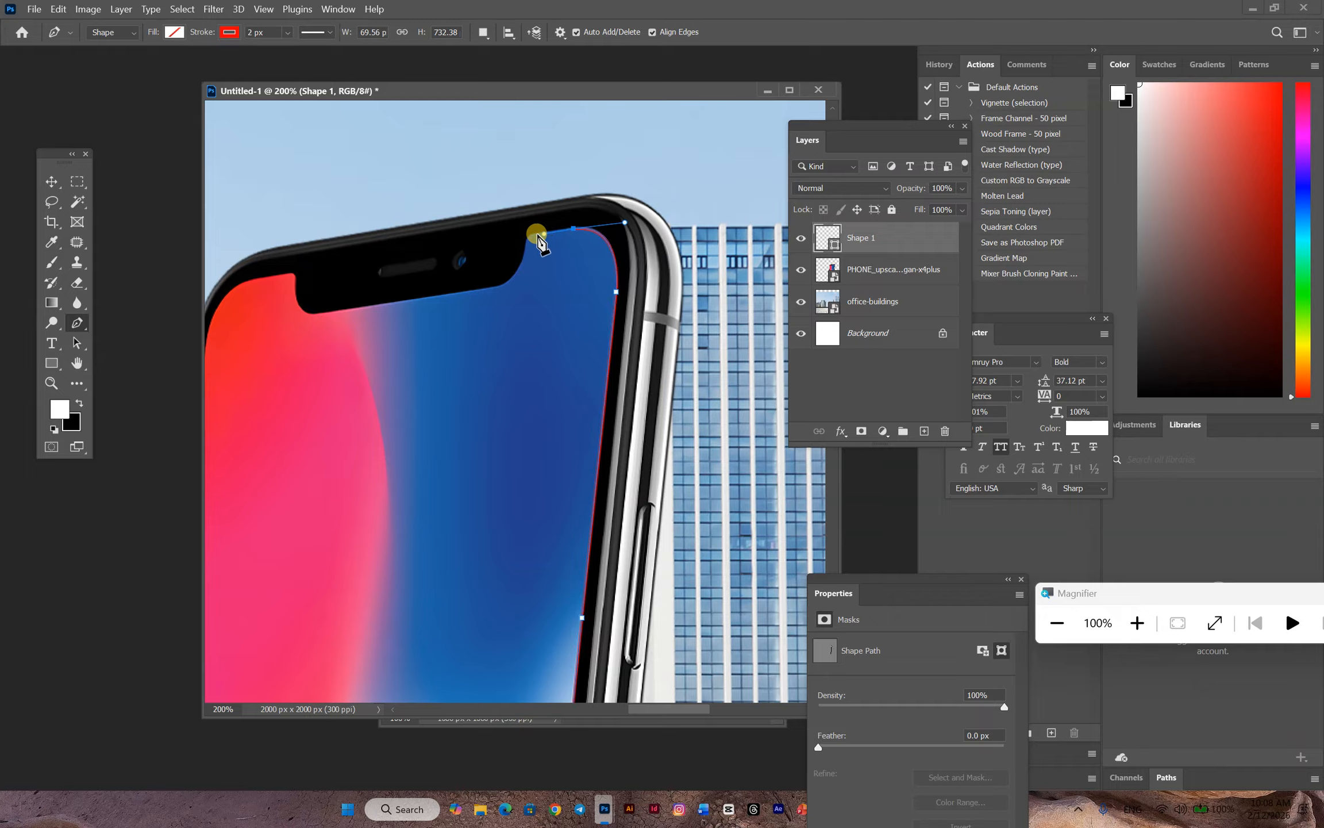
click(540, 234)
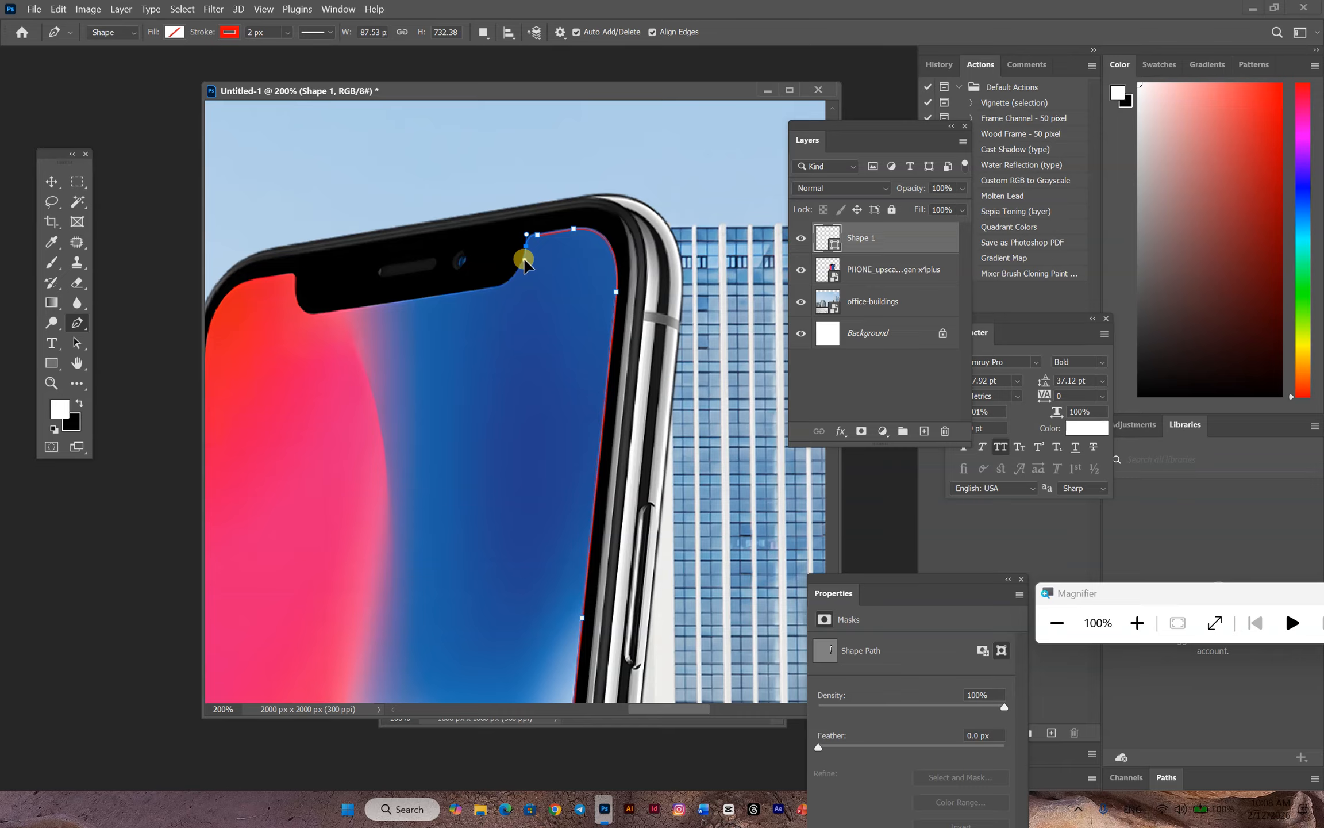
click(523, 261)
drag(489, 290, 467, 294)
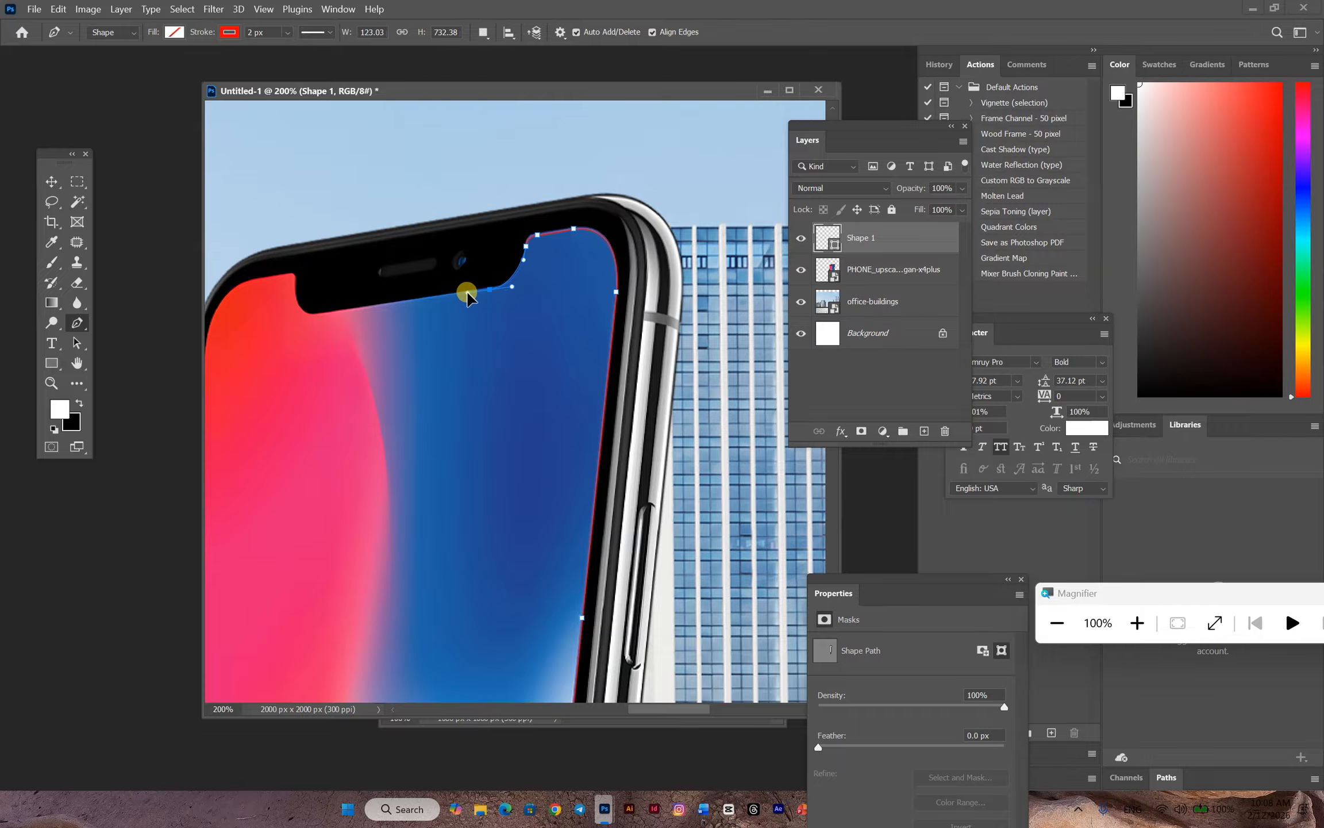
click(468, 292)
drag(318, 315, 295, 315)
click(293, 280)
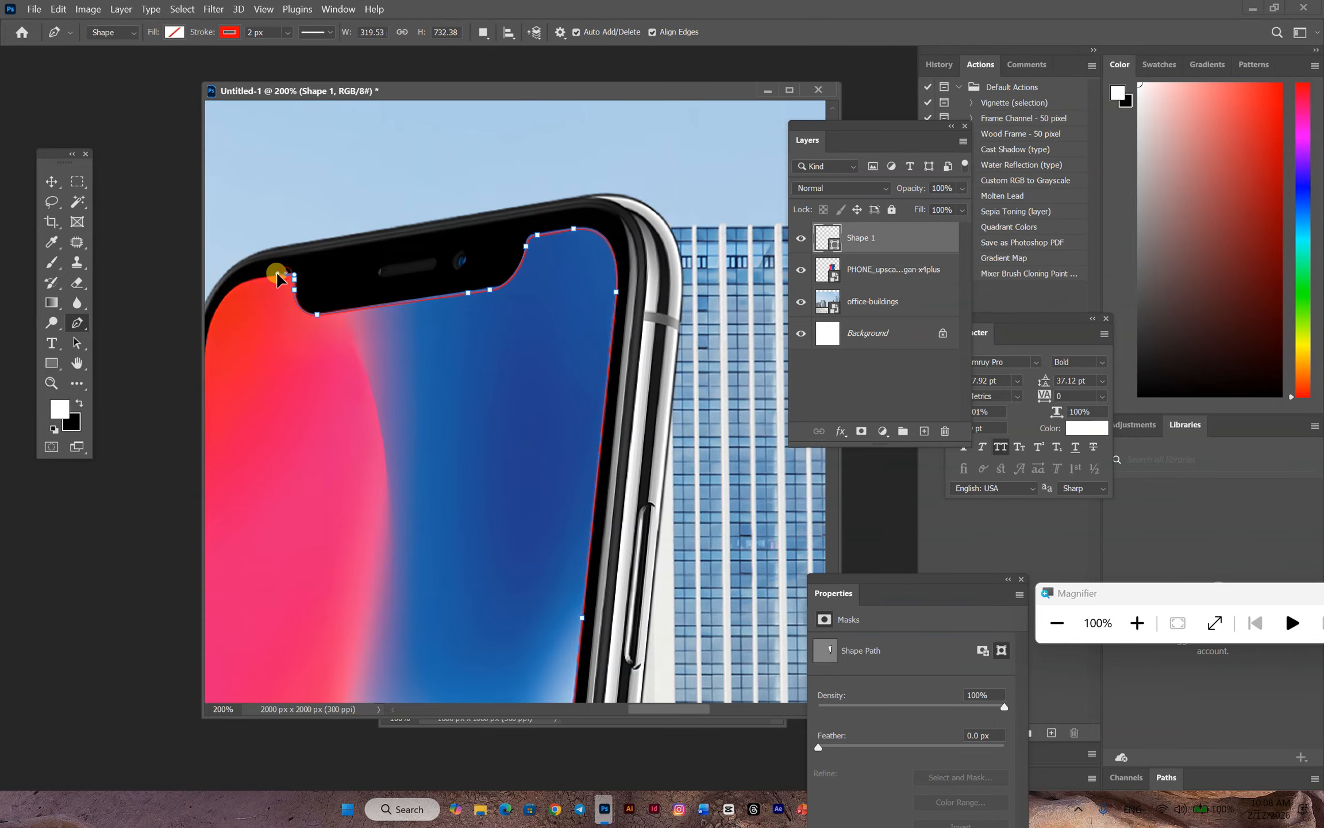
Step: Extend the outline around the screen's rounded upper-left corner and down its left edge
click(243, 282)
scroll(270, 265, down, 3)
scroll(270, 264, left, 3)
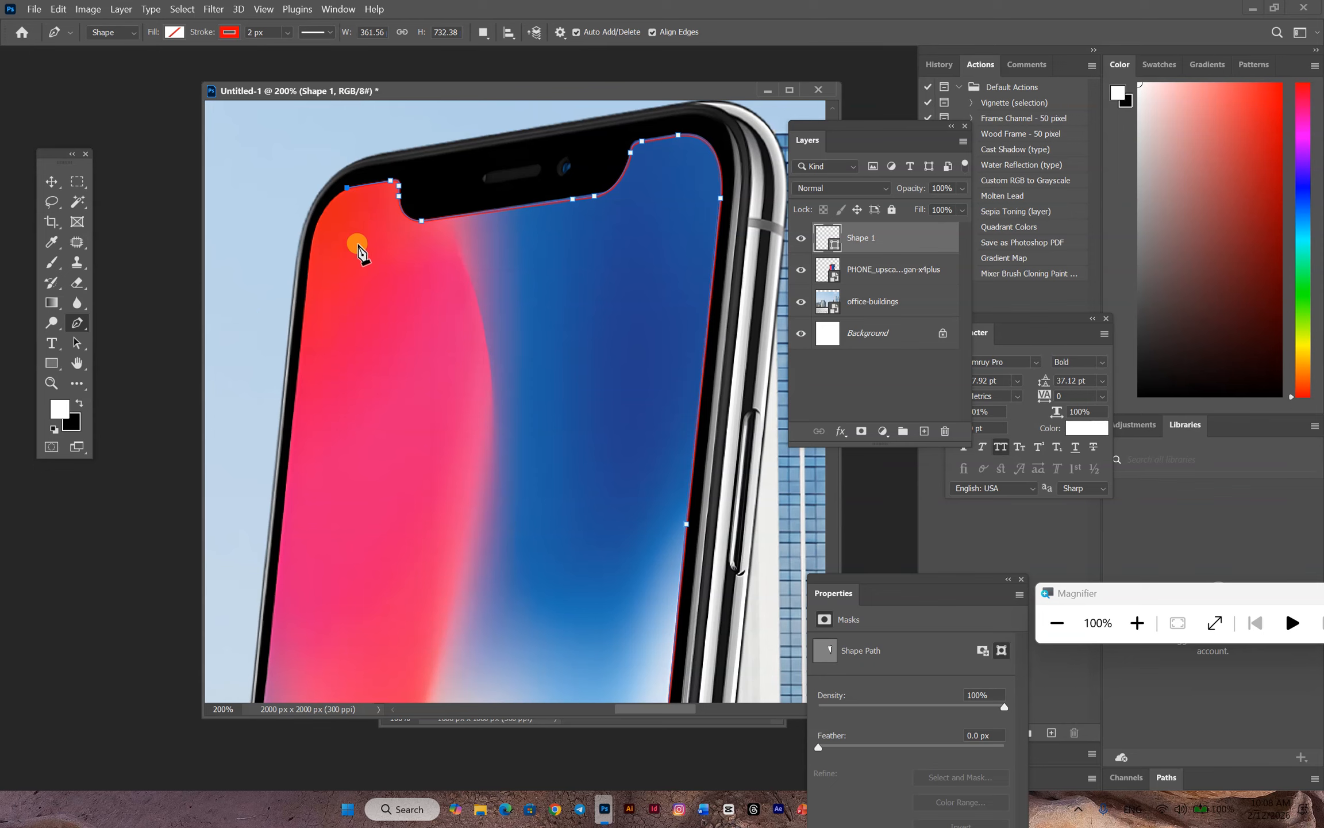
drag(310, 257, 303, 318)
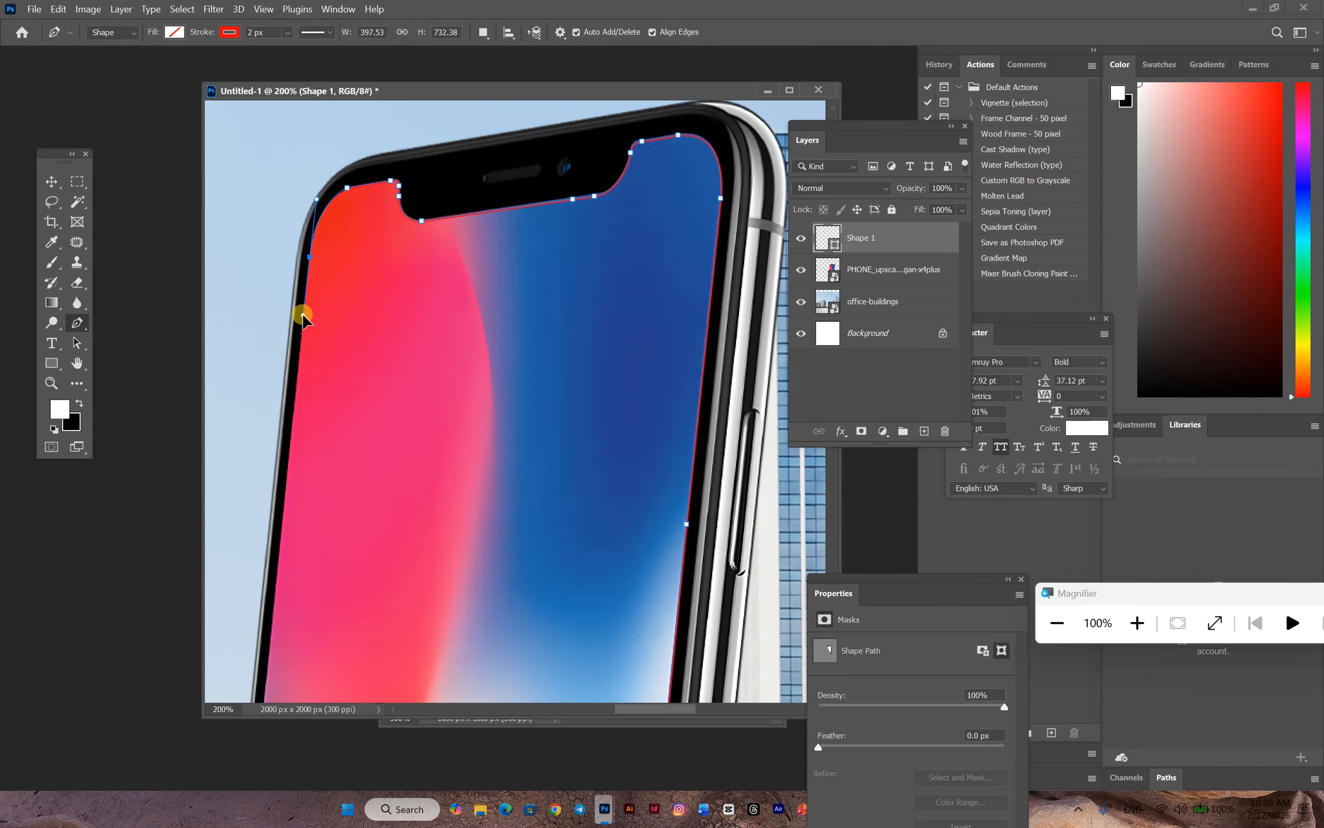
scroll(354, 393, down, 5)
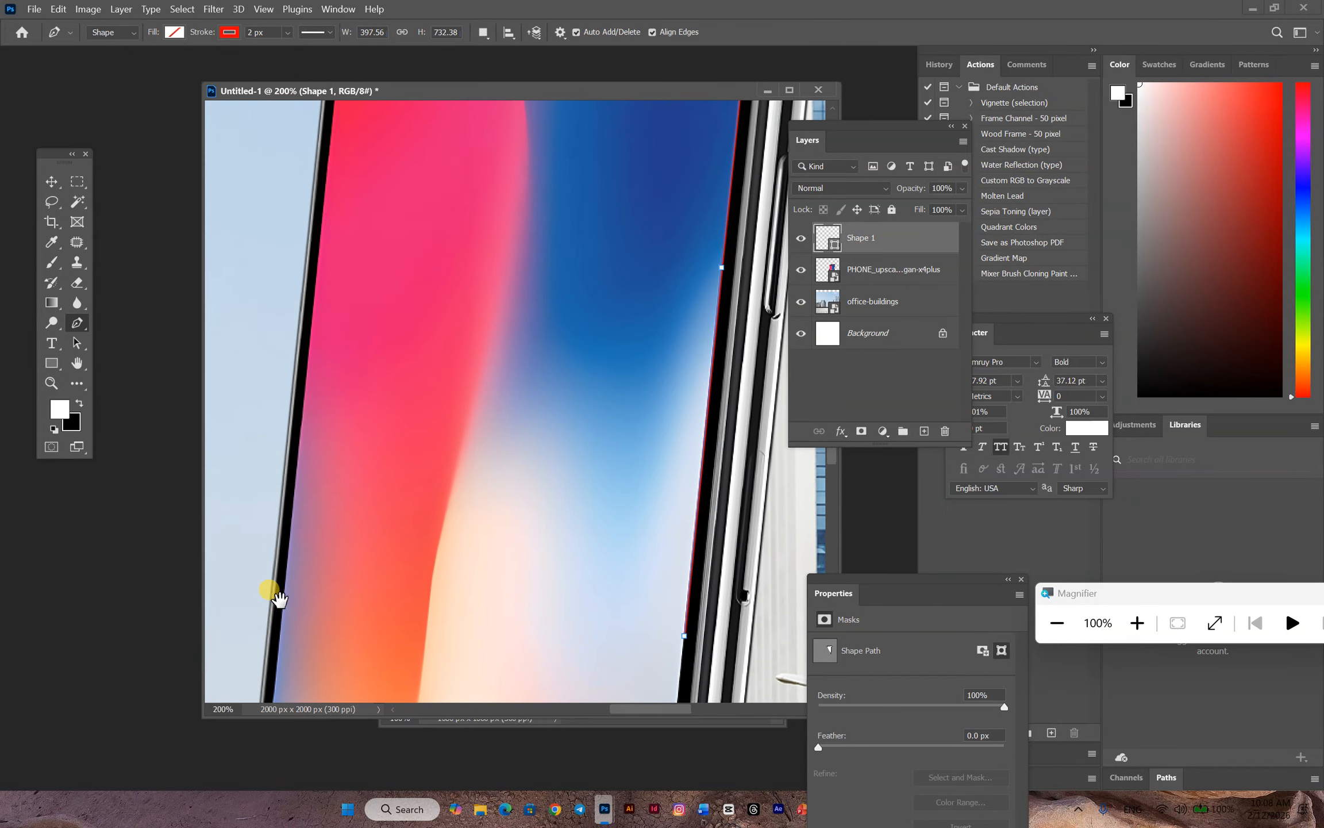
click(281, 614)
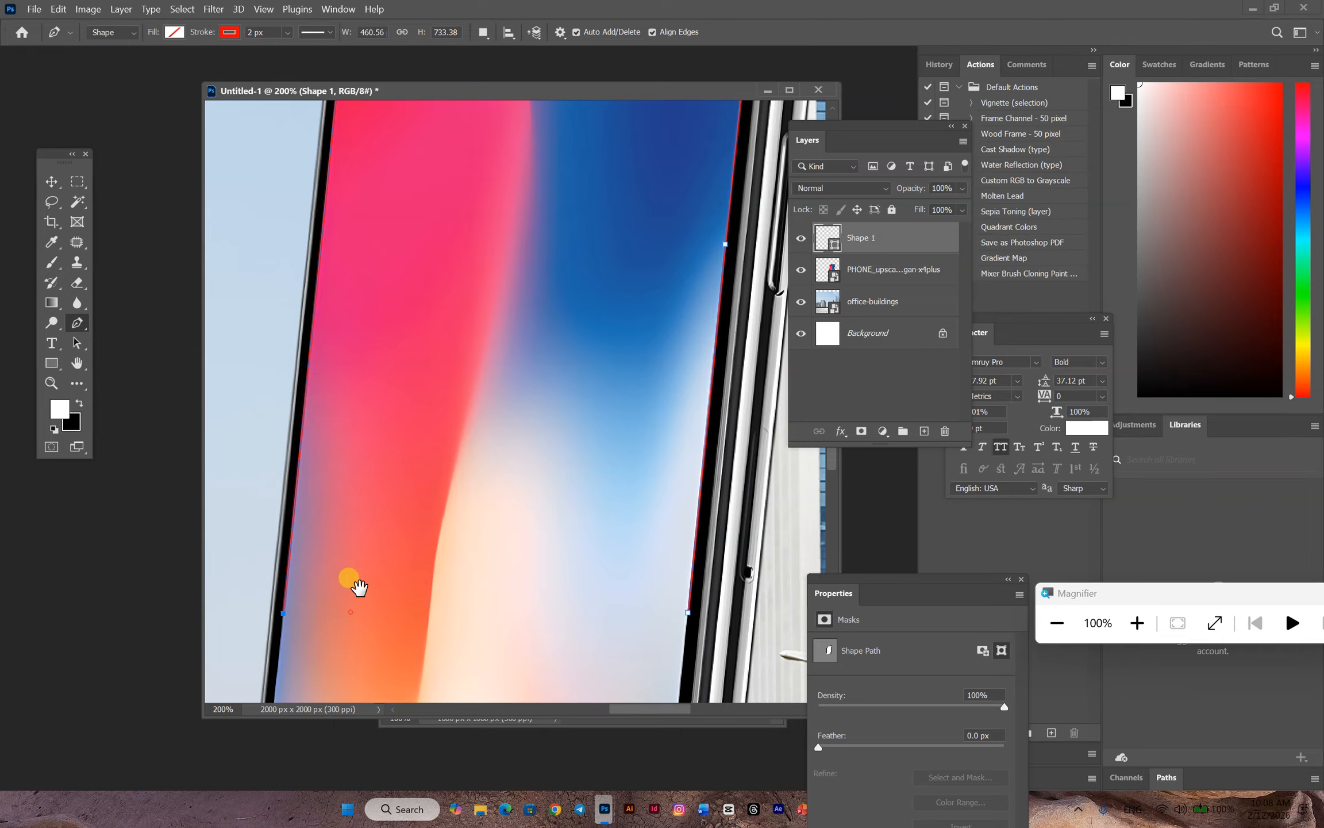
scroll(354, 582, down, 5)
scroll(354, 582, left, 2)
click(334, 631)
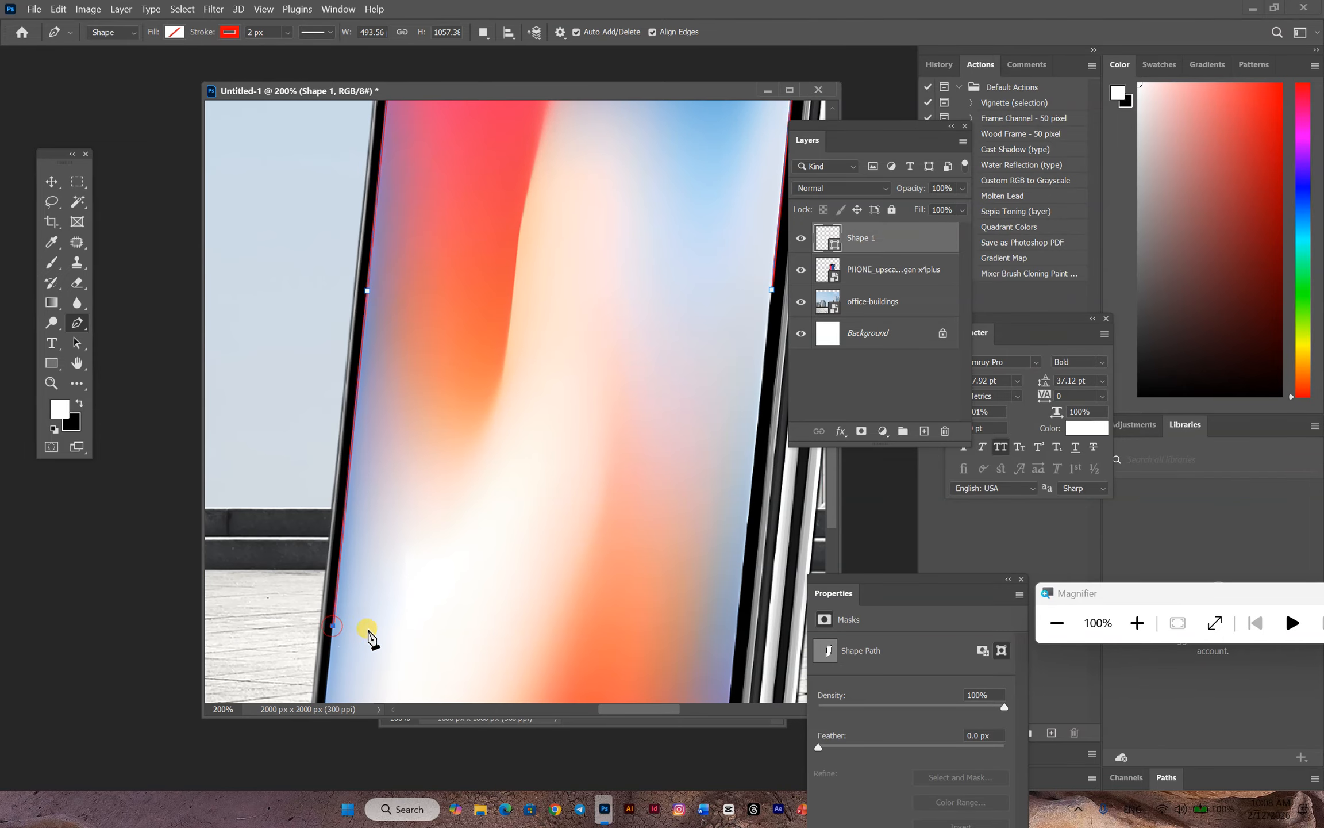
Step: Trace the screen's lower-left corner, bottom edge and lower-right corner, closing the shape at its starting point
drag(366, 629, 464, 171)
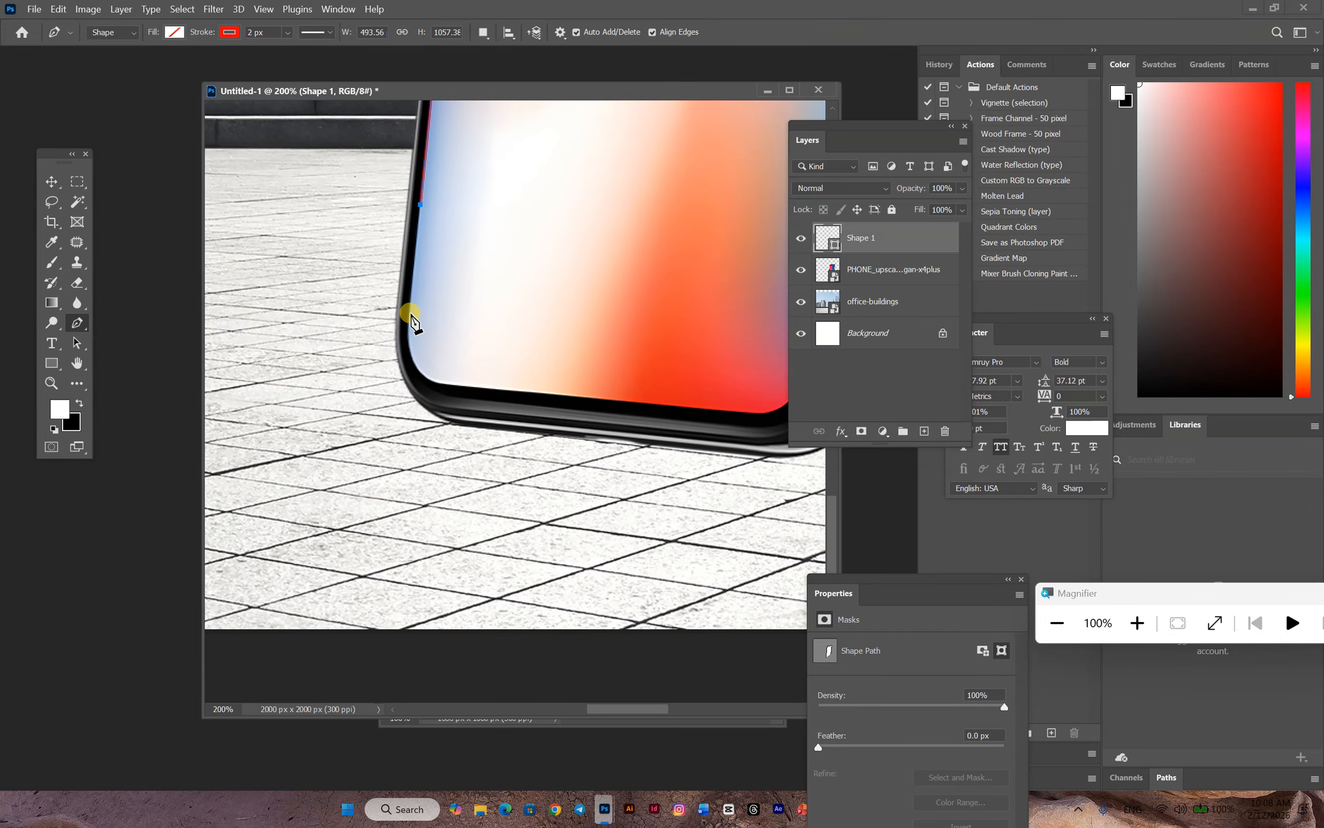
click(408, 312)
drag(444, 382, 482, 389)
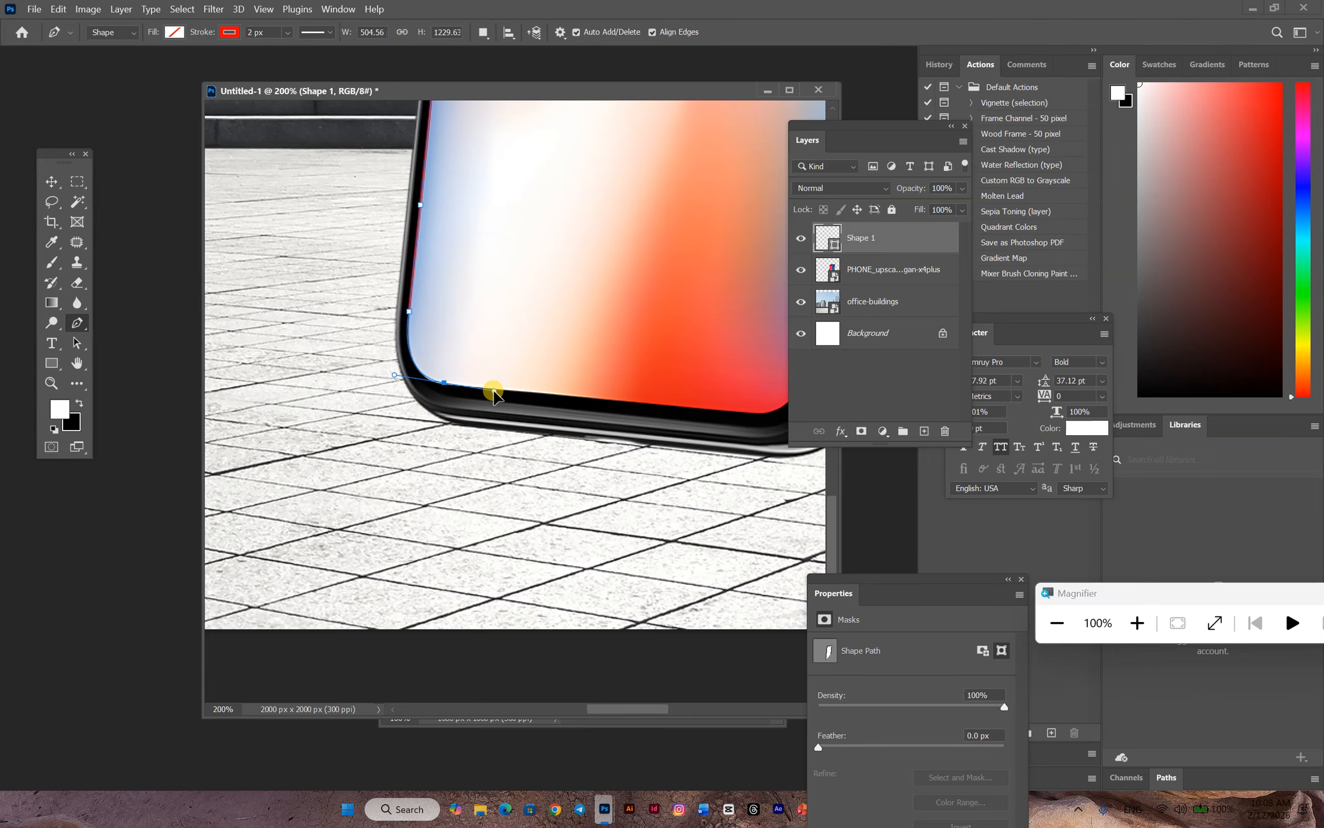
click(493, 389)
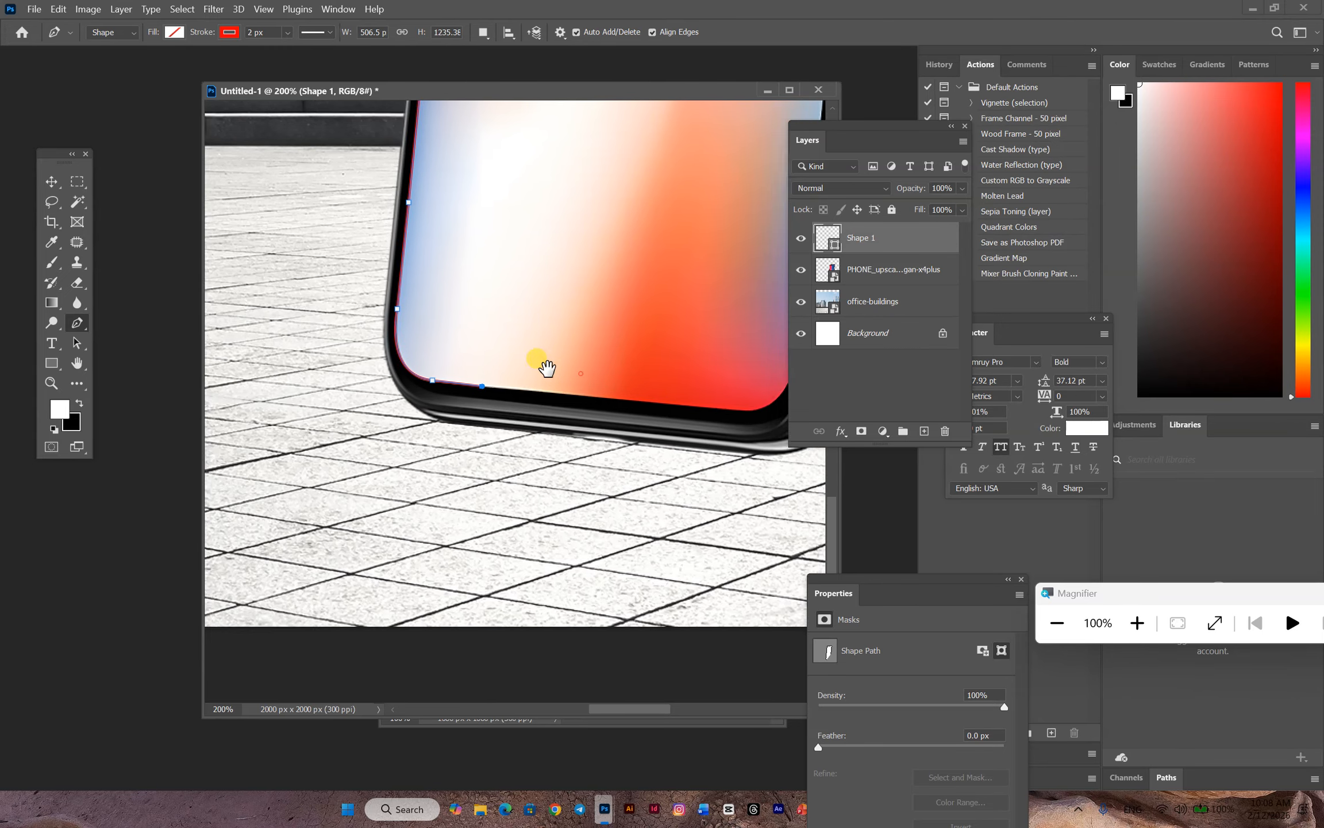
scroll(529, 373, right, 3)
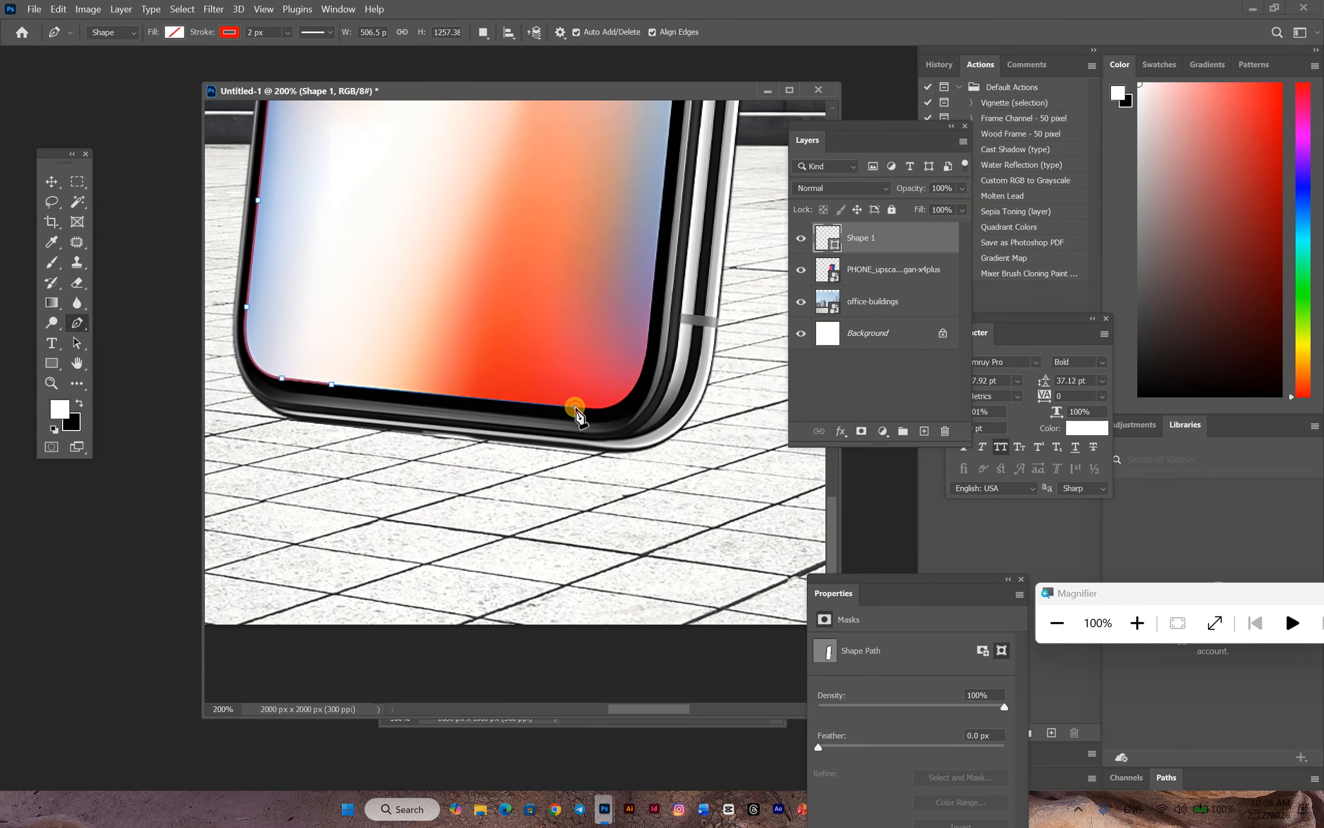
drag(646, 348, 650, 272)
drag(662, 222, 626, 449)
click(649, 117)
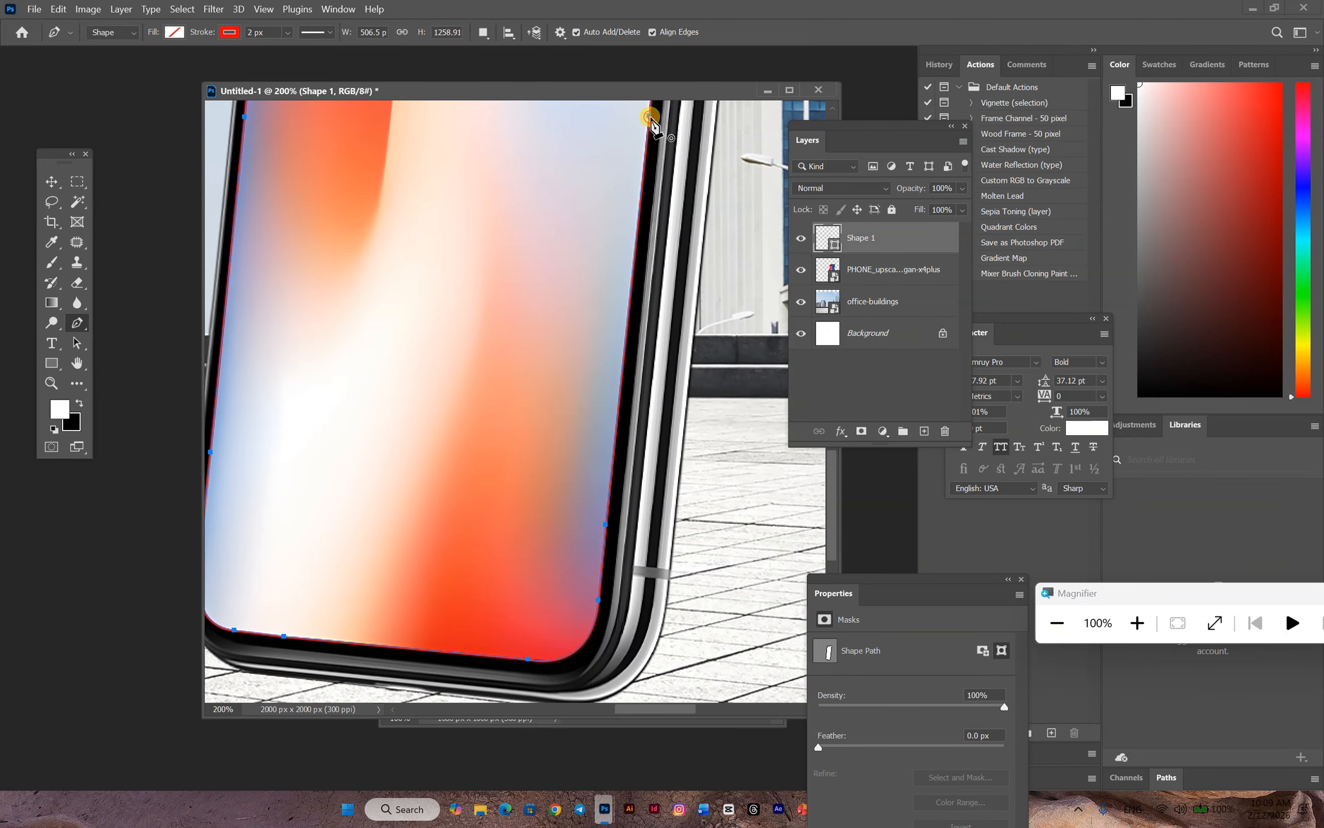
Step: Fill the phone-screen shape with the dark red recent colour and remove its stroke
click(174, 32)
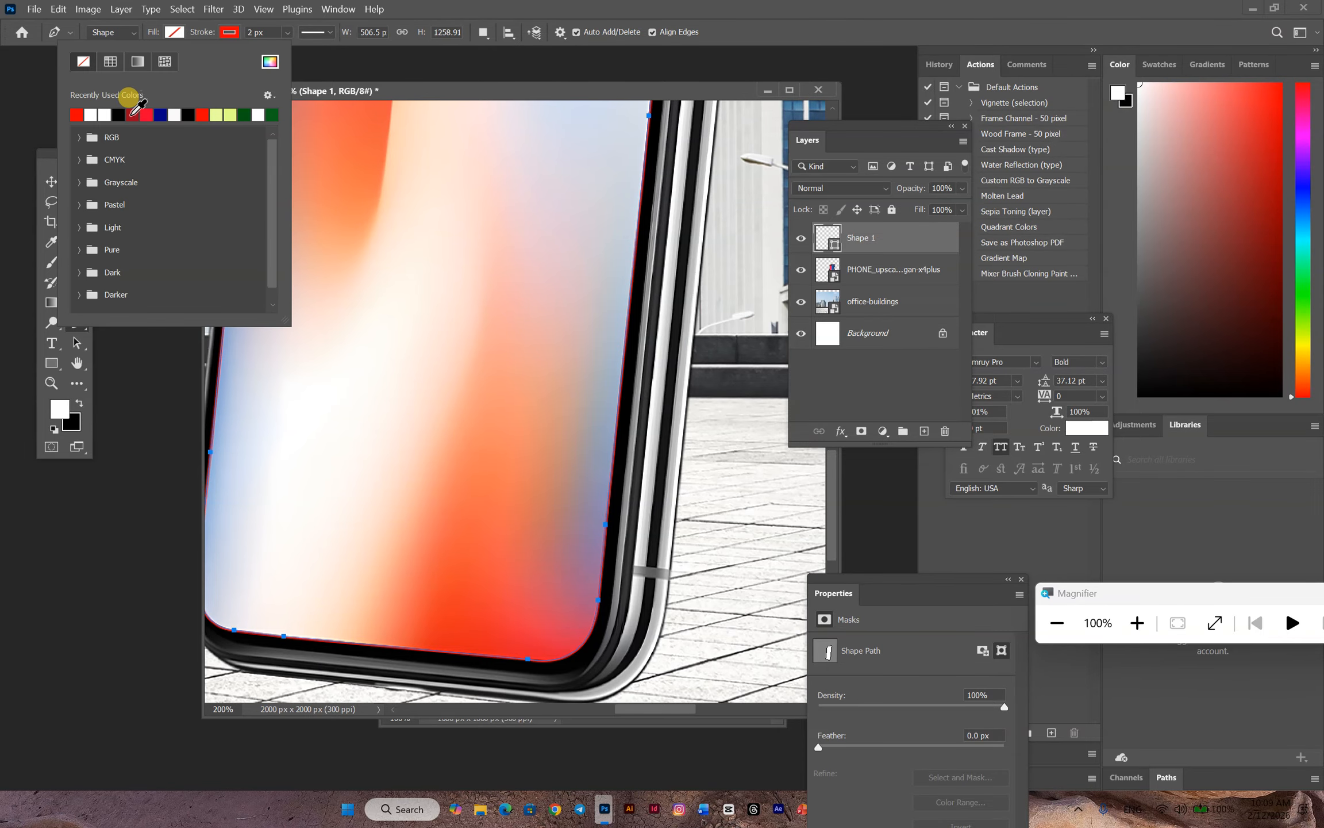
click(133, 114)
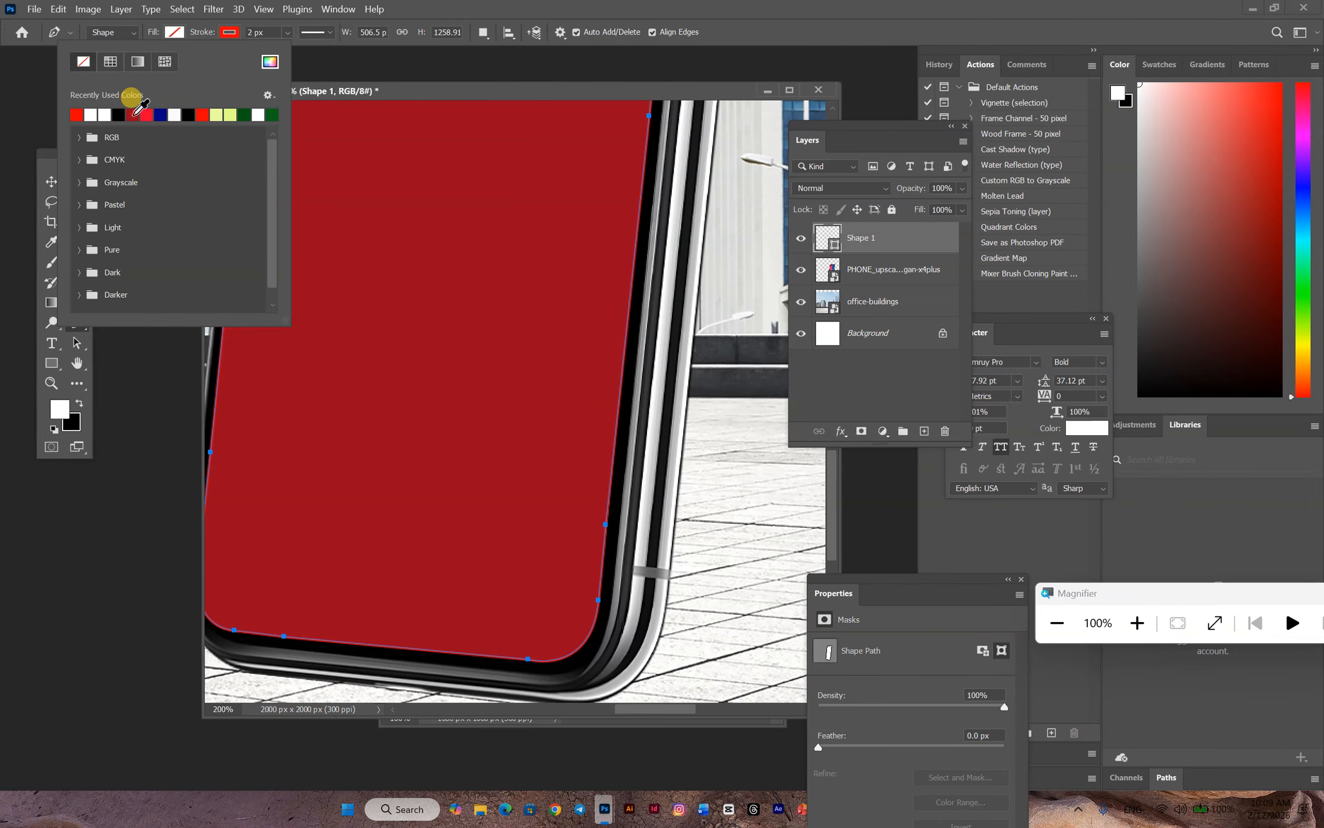
click(51, 181)
scroll(565, 238, up, 3)
scroll(565, 239, up, 10)
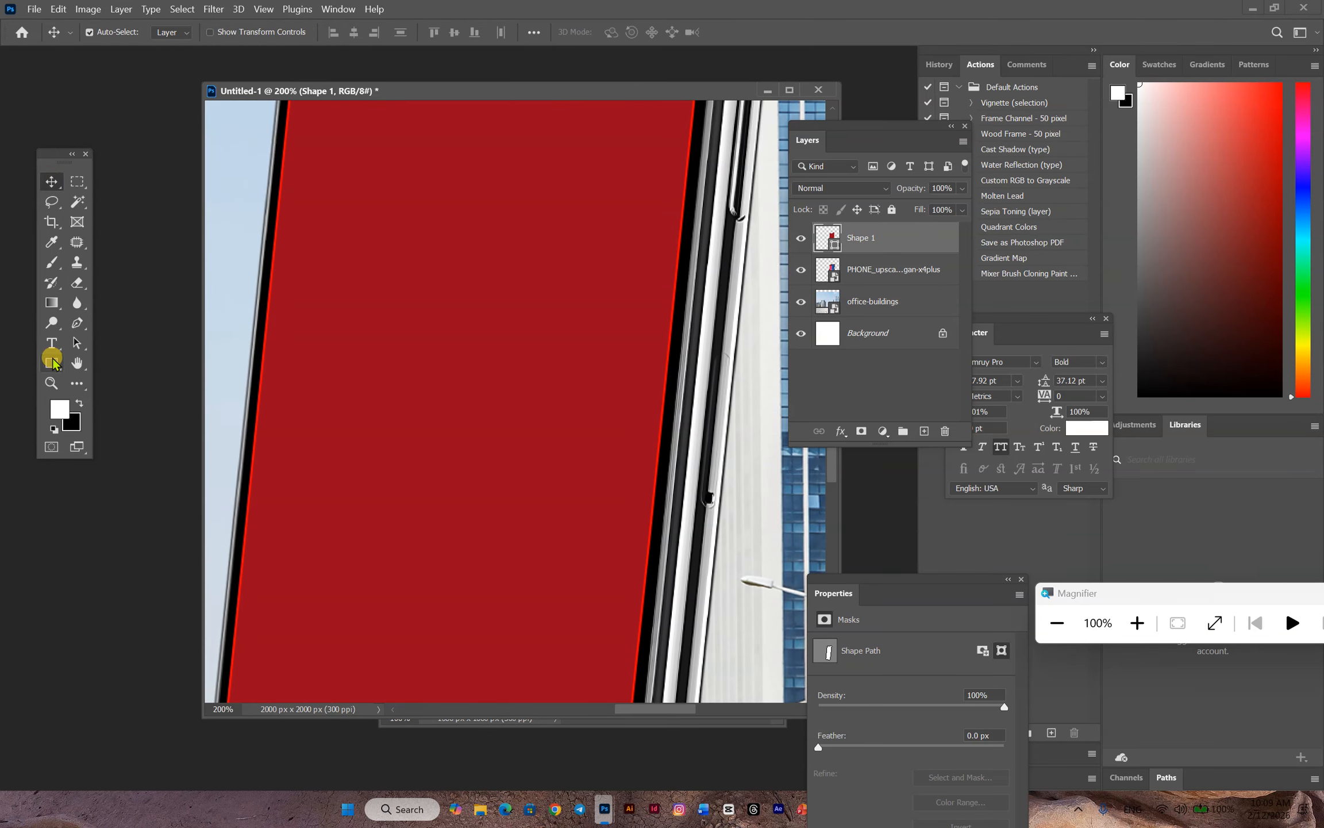
click(77, 322)
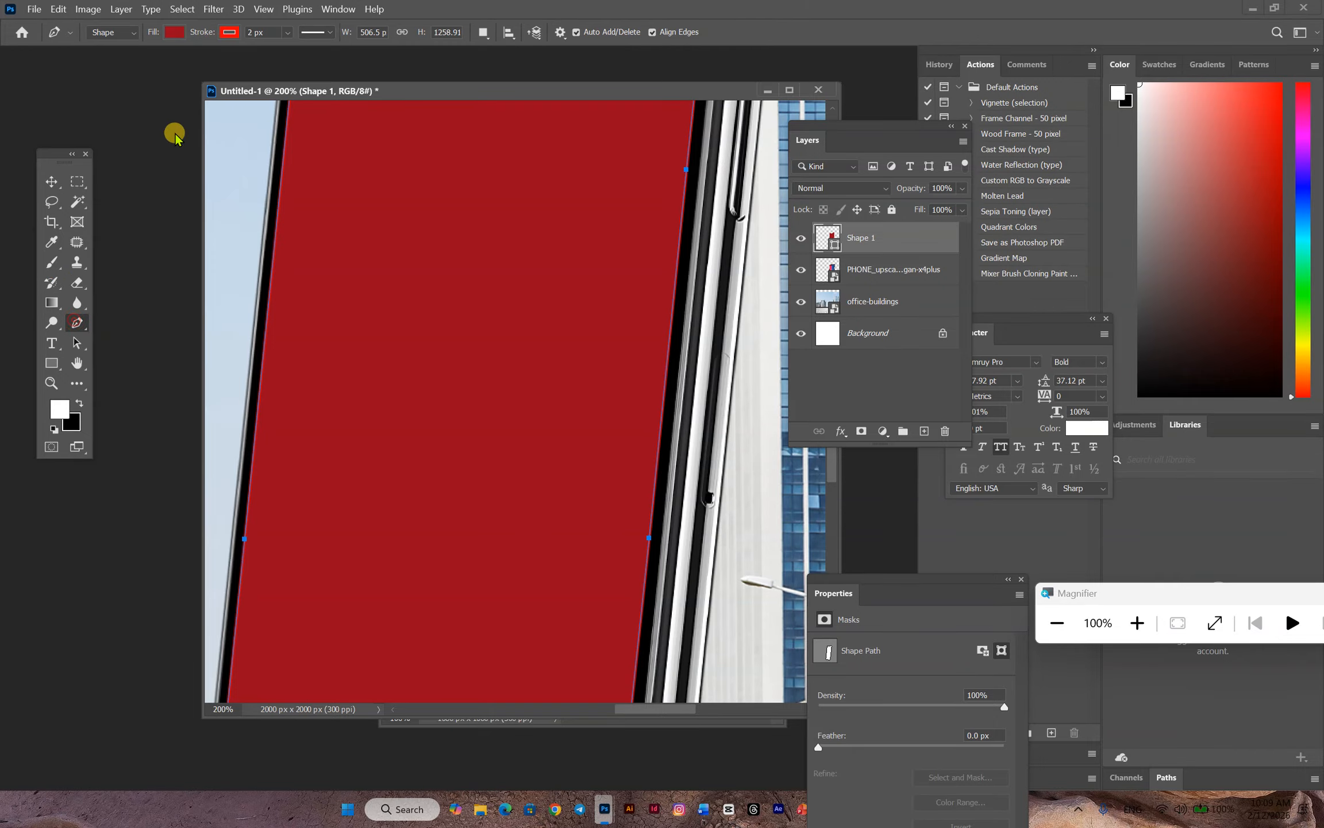
click(229, 31)
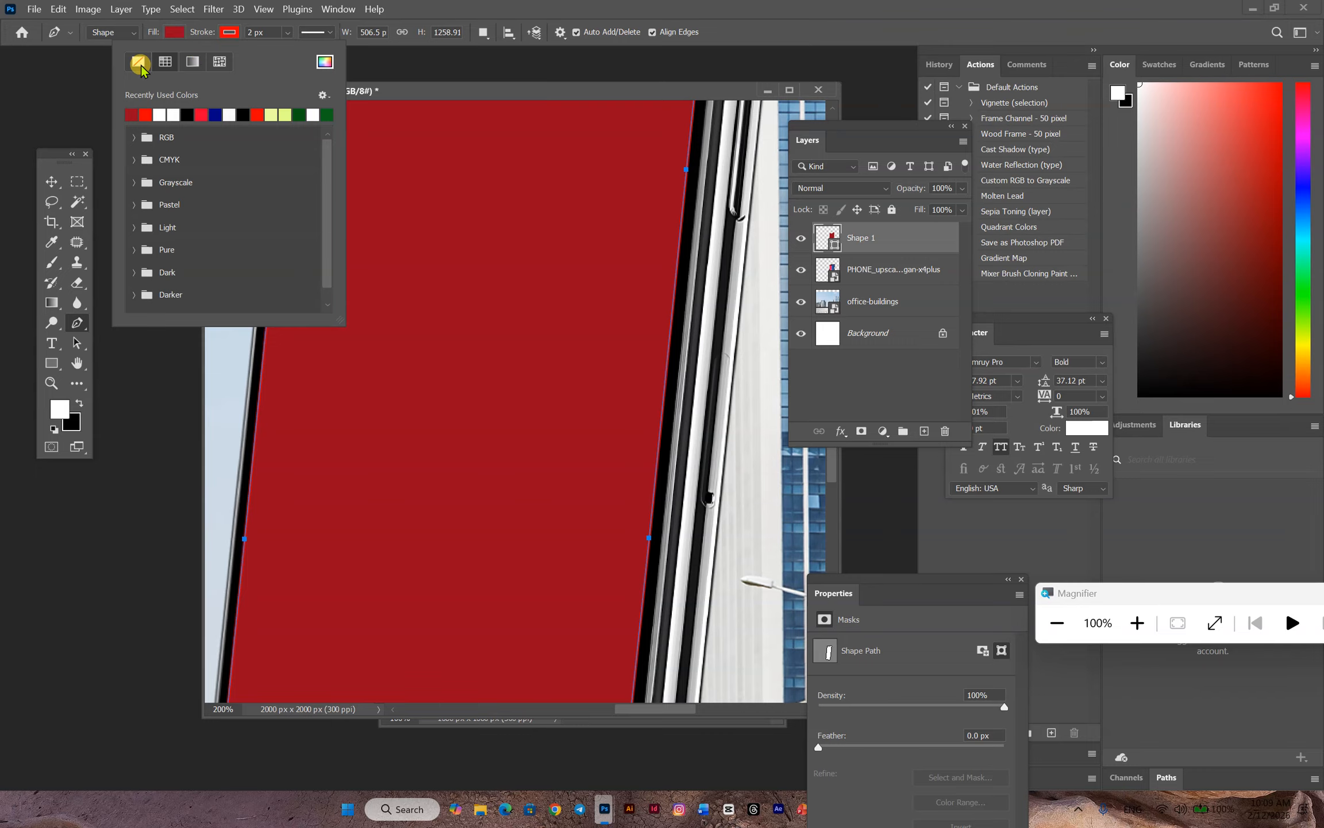
click(136, 61)
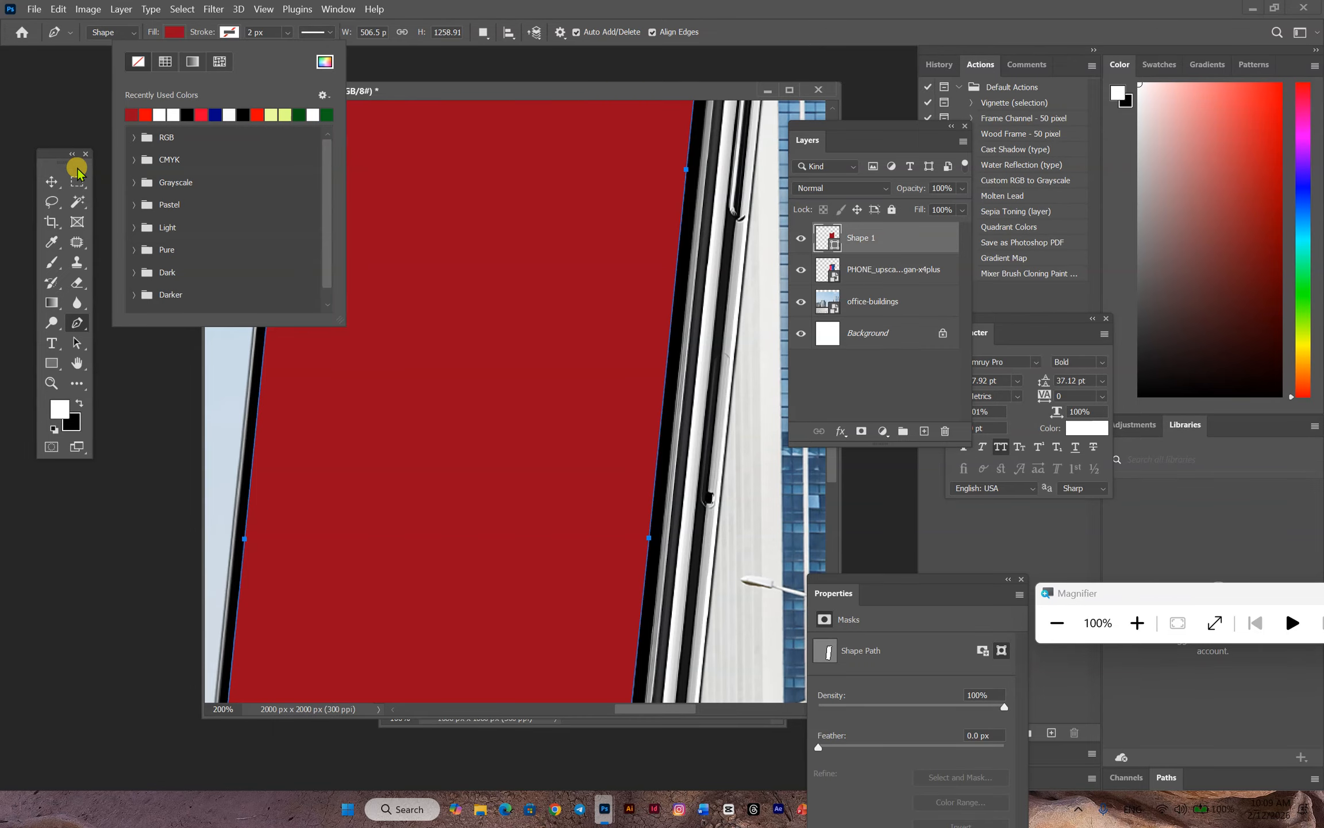
Step: Place the bike image, the delivery rider on a red scooter, as an embedded layer above the phone-screen shape
drag(51, 155, 82, 133)
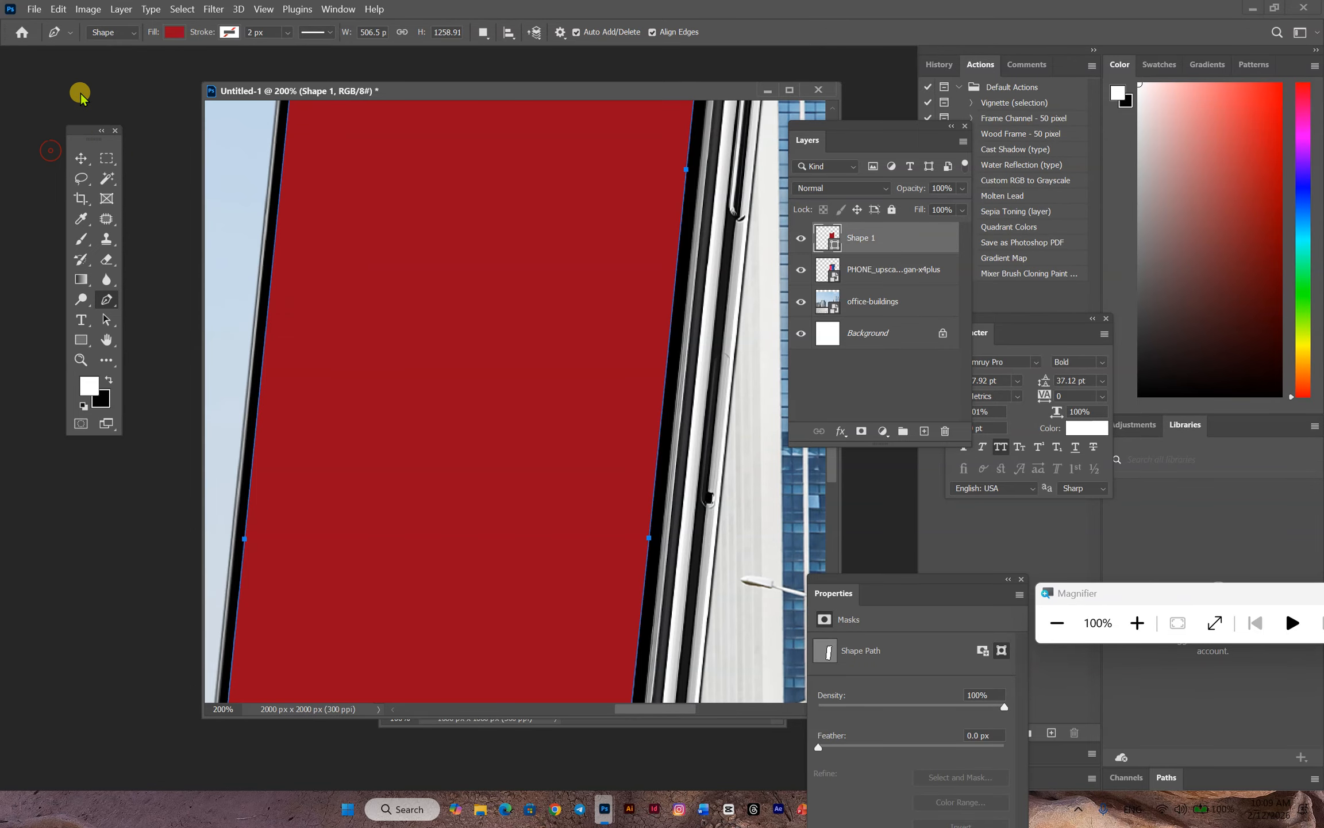
click(35, 9)
click(112, 289)
click(184, 136)
double_click(184, 137)
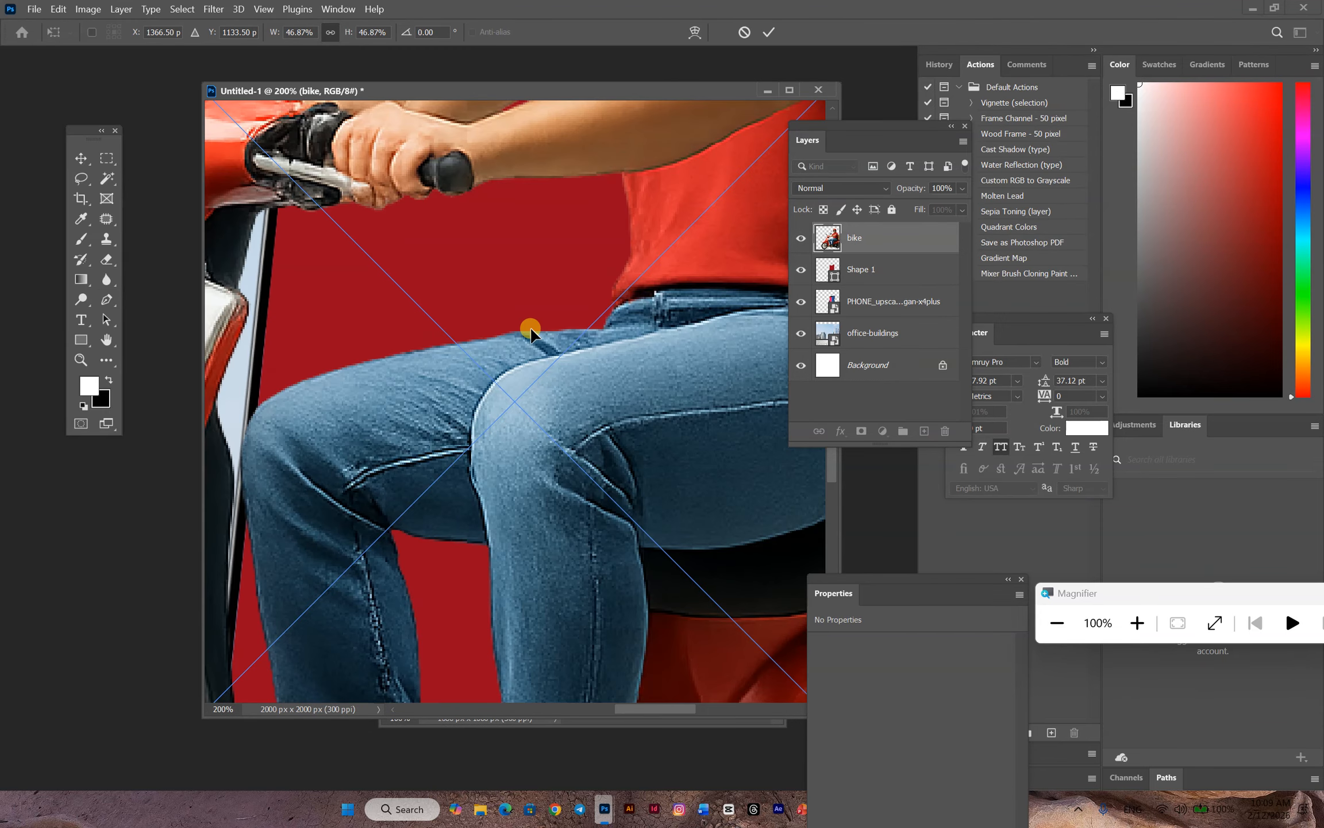
Step: Scale the bike image proportionally to about 28.12% and position the rider over the phone
key(ctrl+0)
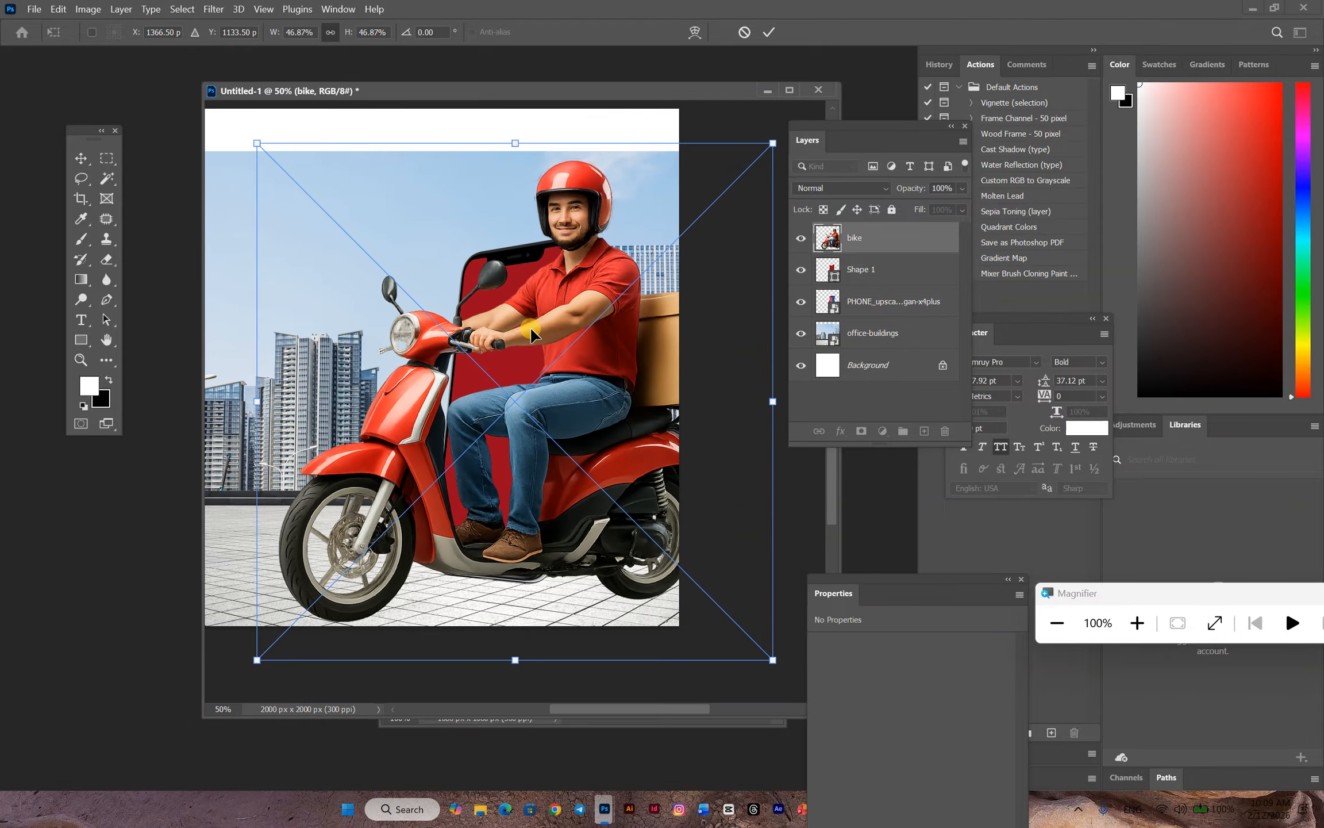
drag(515, 143, 512, 350)
drag(553, 421, 483, 378)
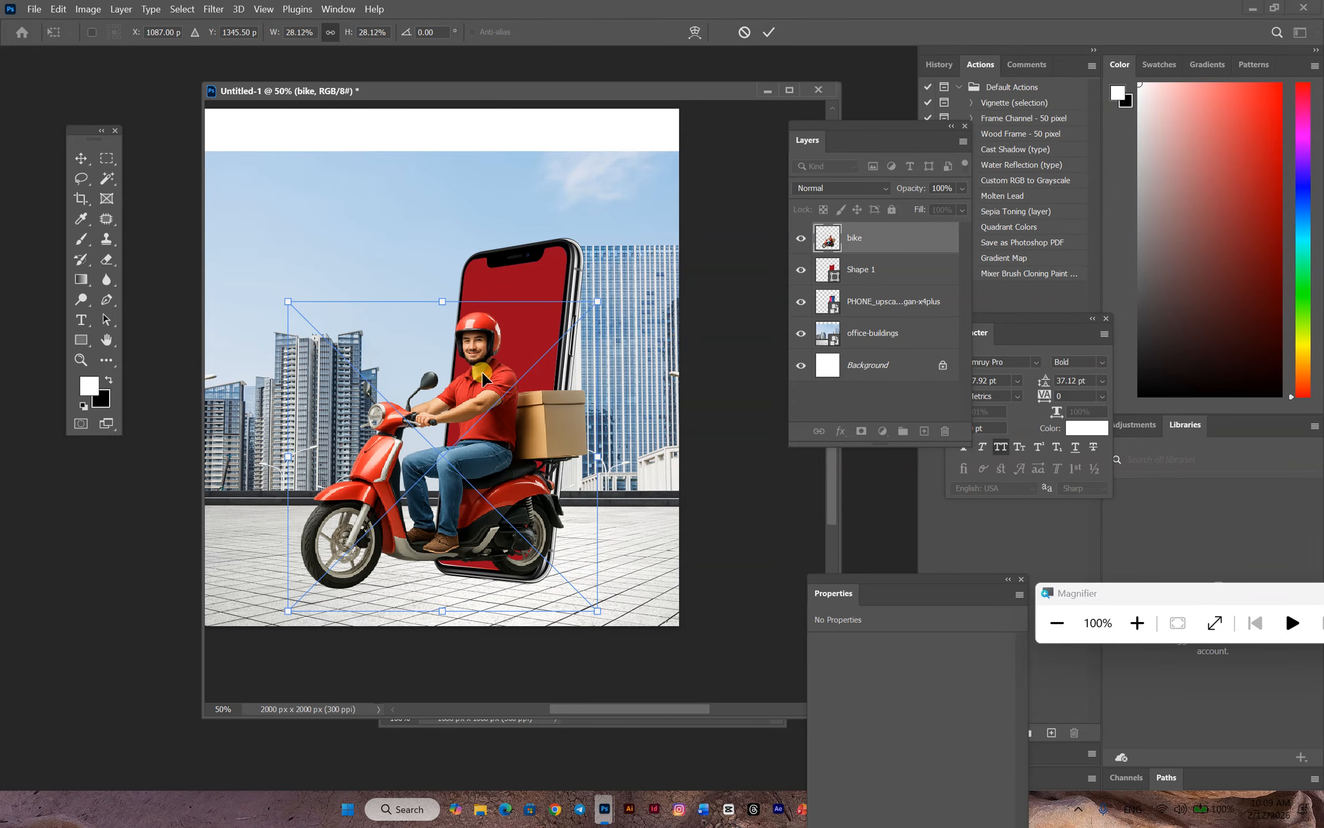
scroll(483, 379, up, 1)
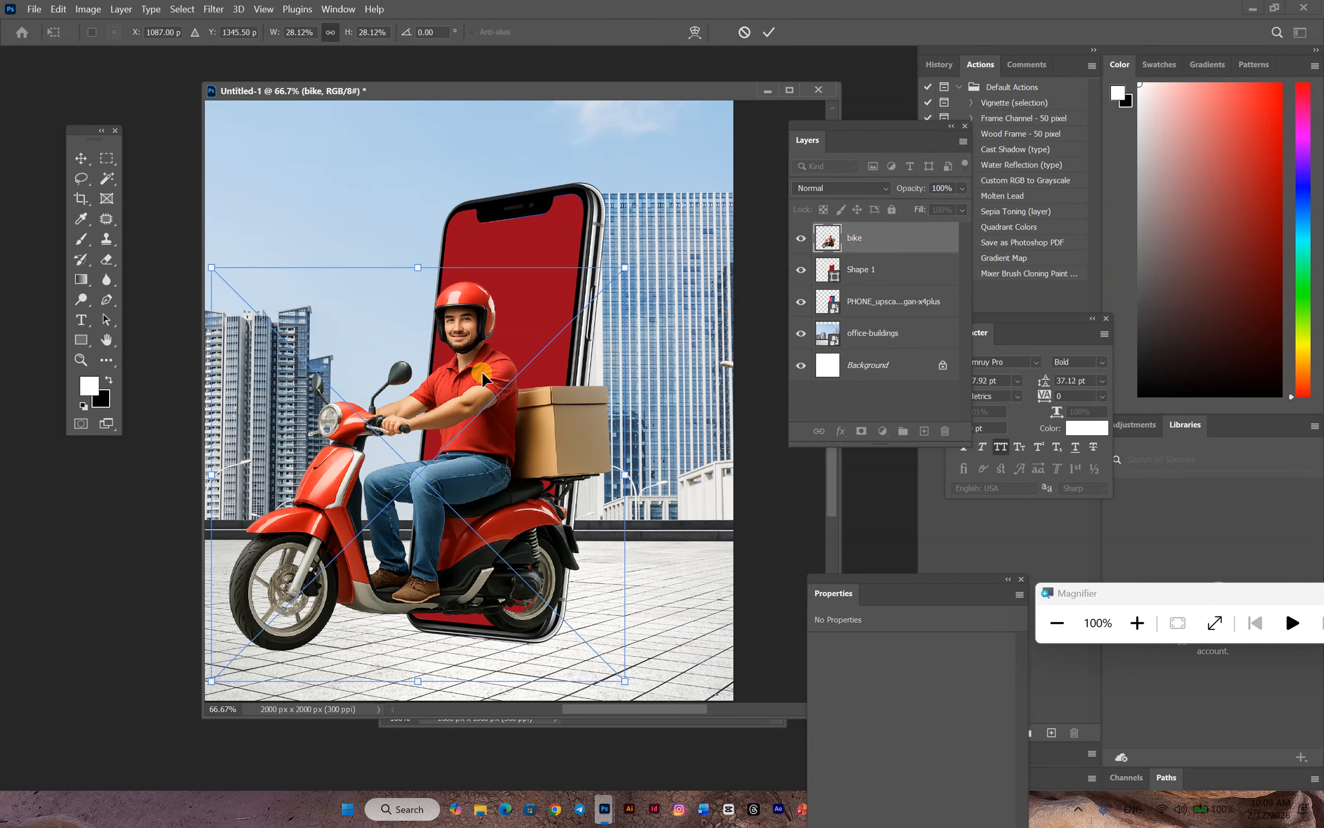
key(Return)
Step: Load the outline of the phone-screen shape as a selection and use it to add a layer mask to the bike layer
key(p)
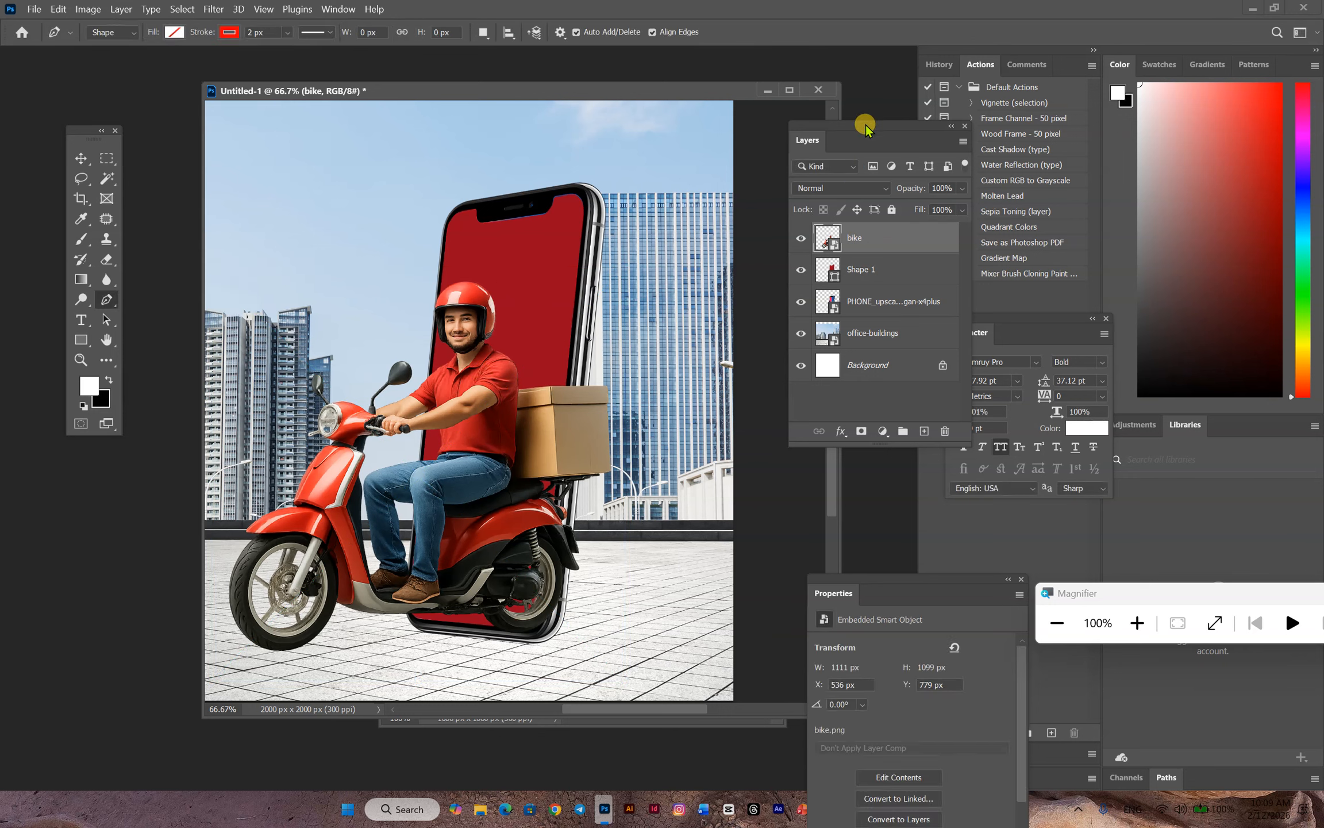
drag(865, 126, 695, 198)
click(79, 156)
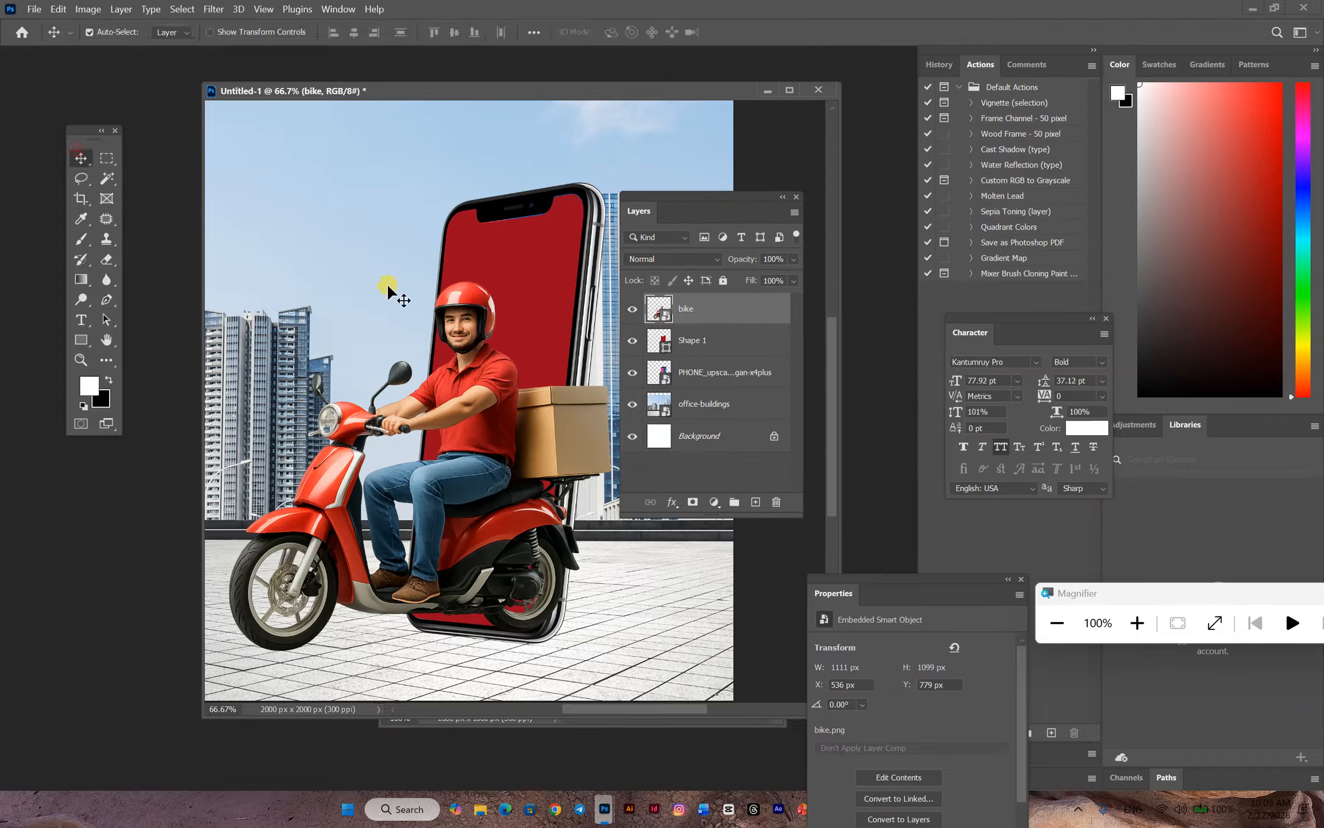
click(1137, 622)
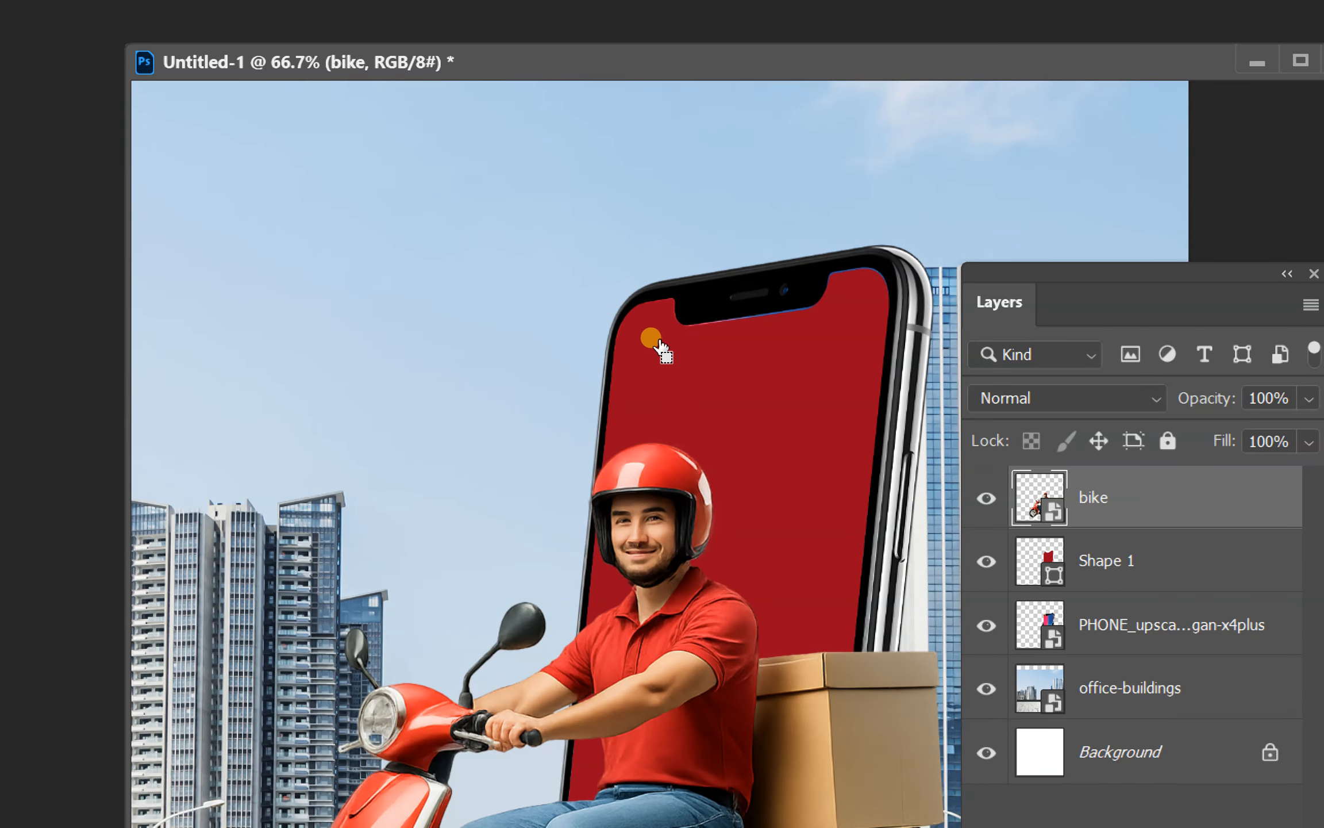
ctrl+click(659, 340)
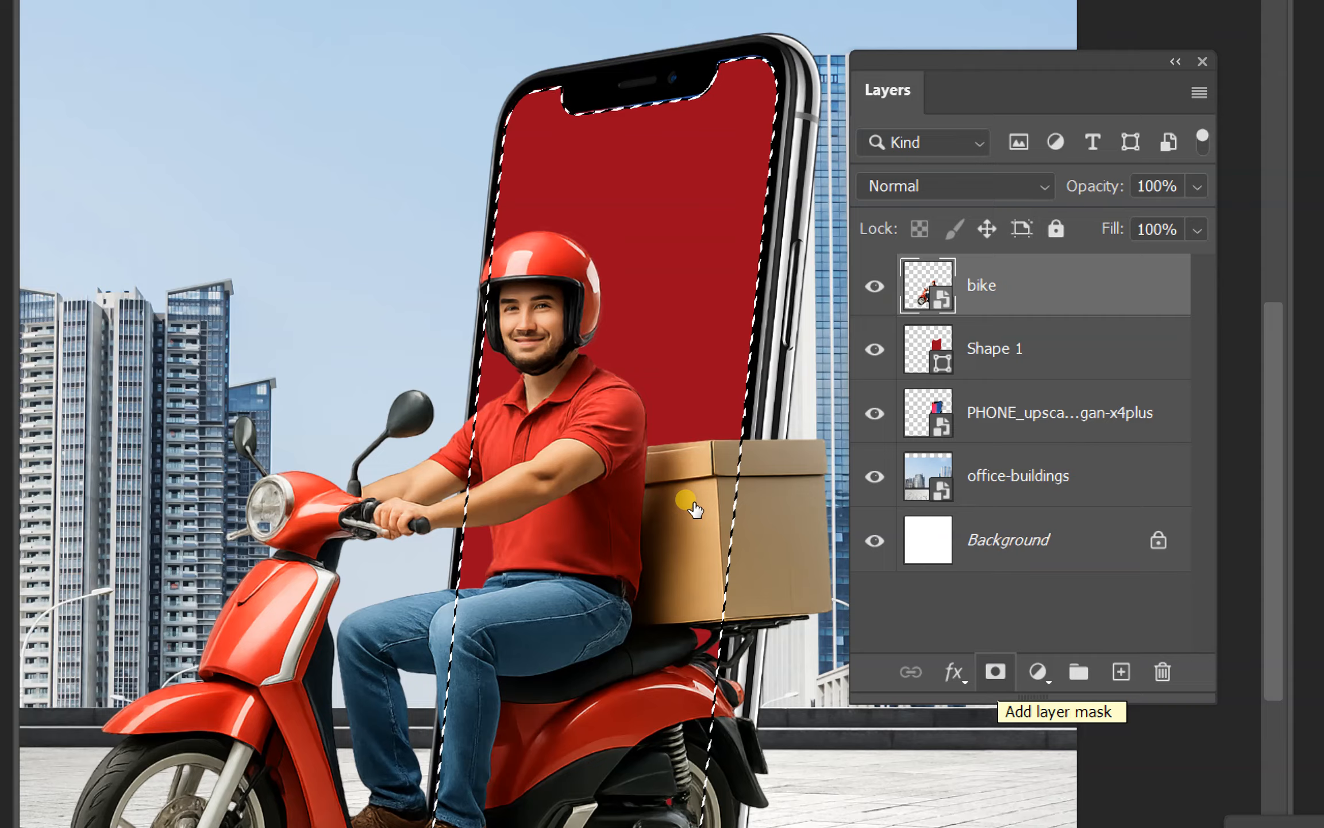
click(995, 671)
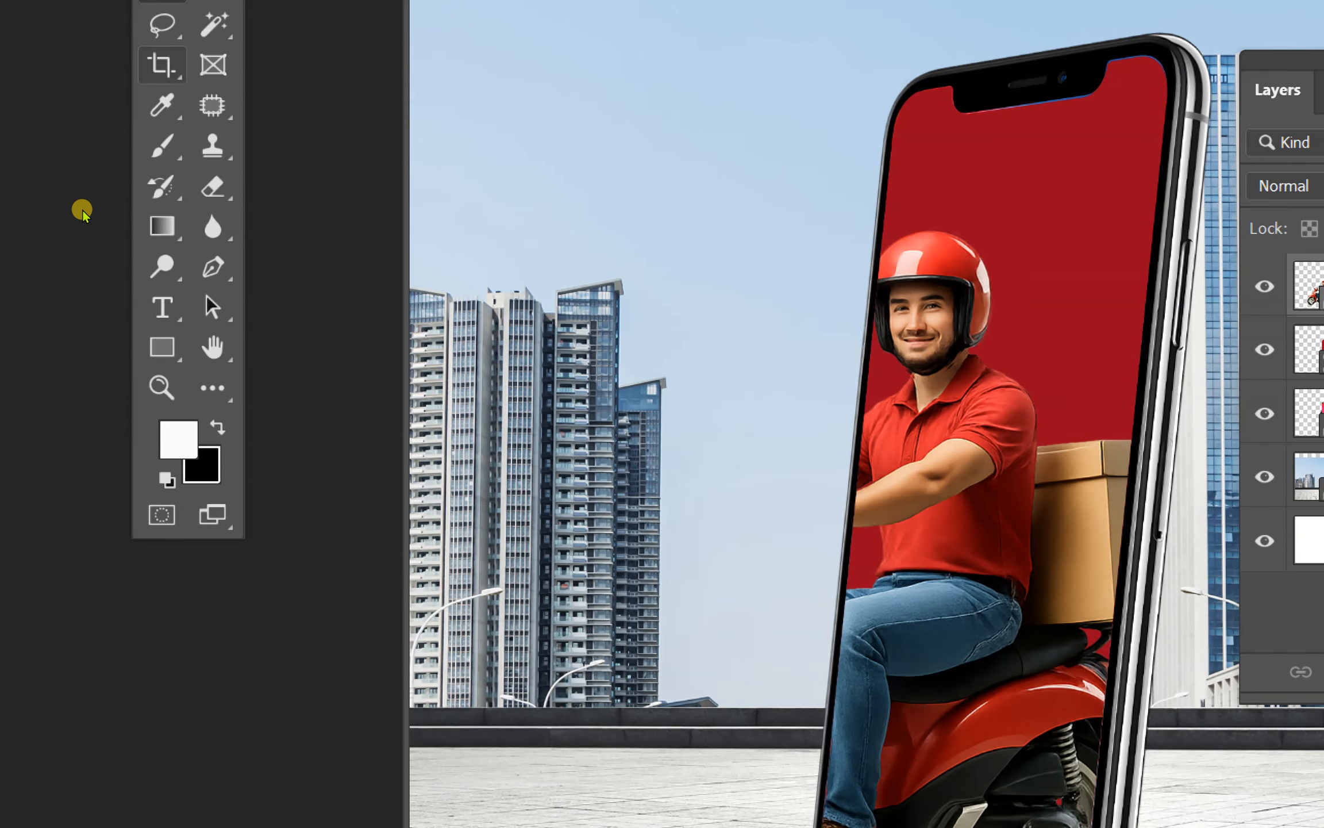
Step: Paint white on the bike layer's mask with a 200 px Hard Round brush to bring back the front of the scooter
key(i)
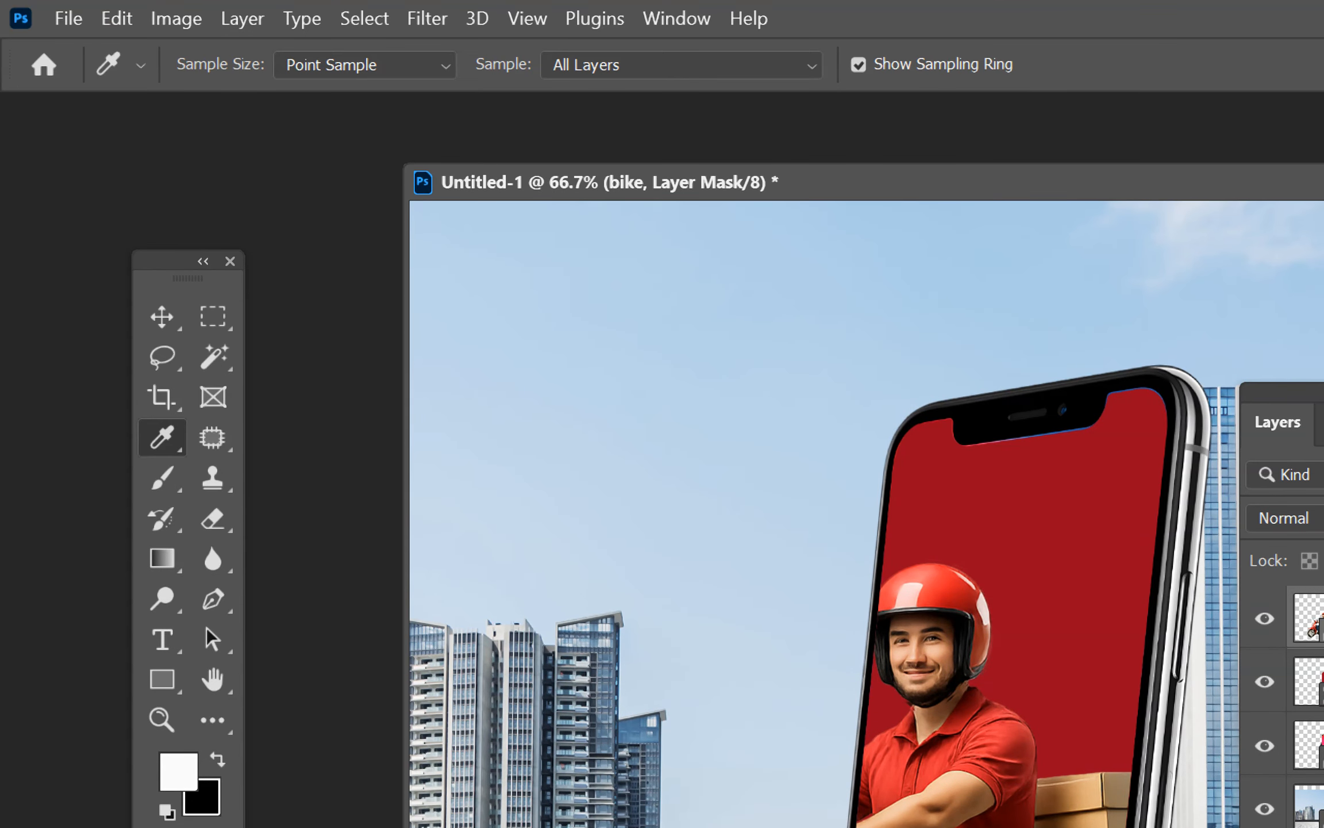
key(b)
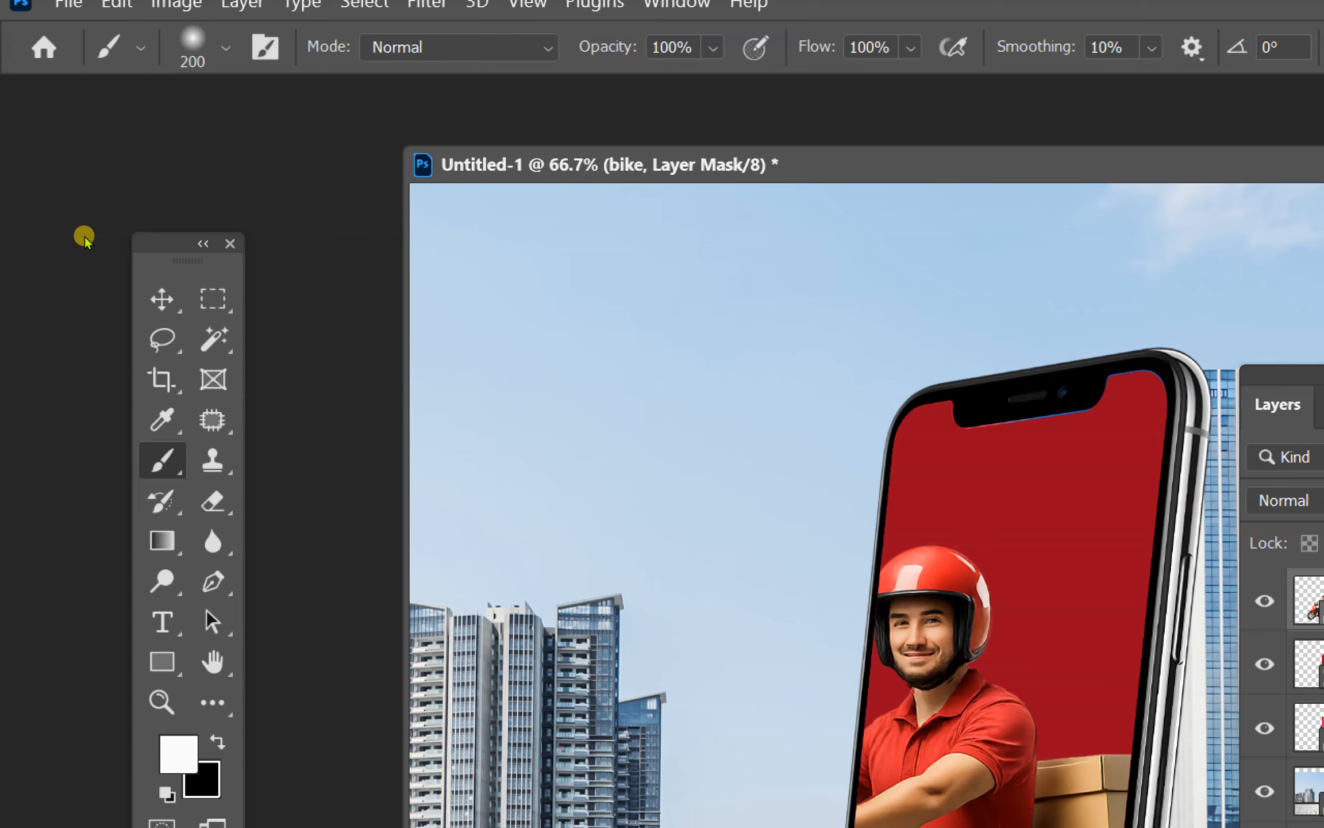
click(115, 42)
key(period)
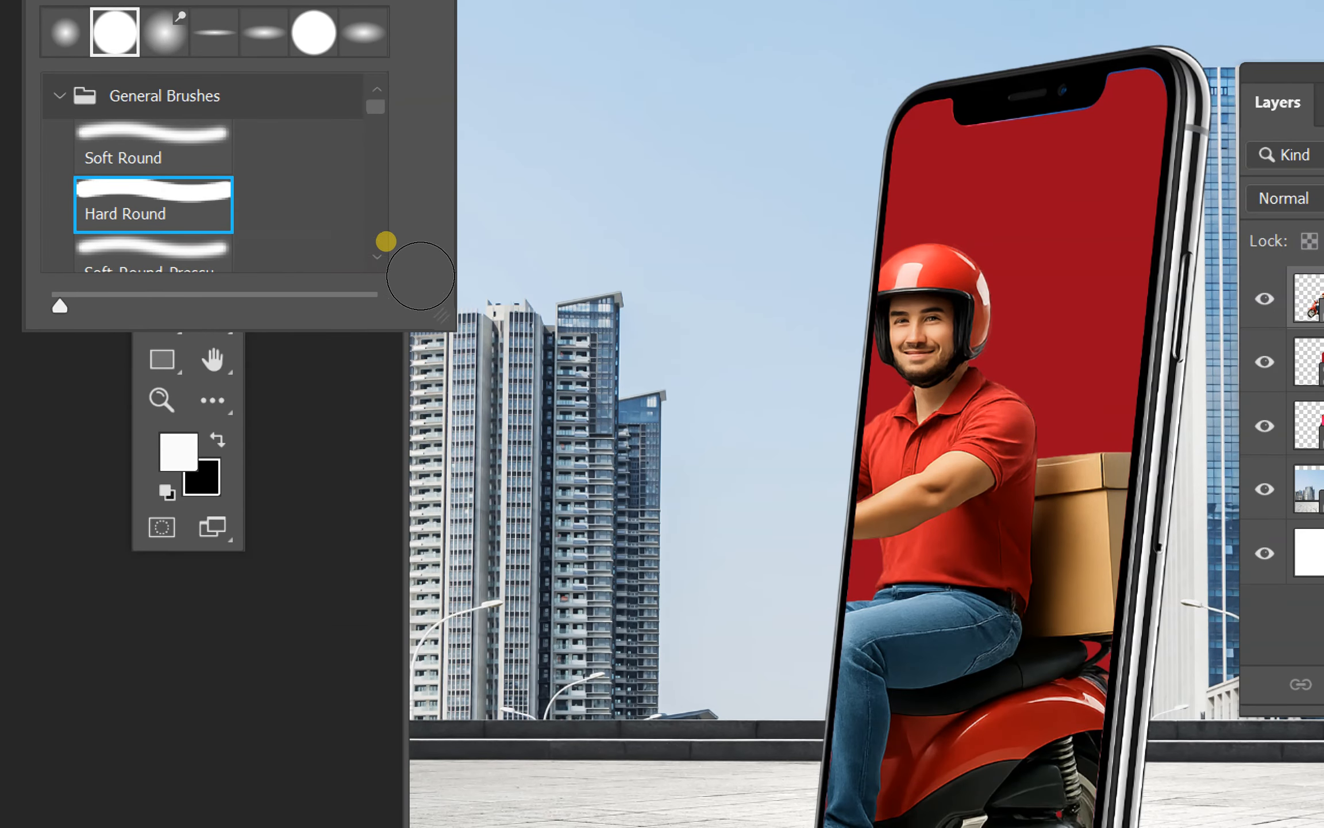
click(422, 634)
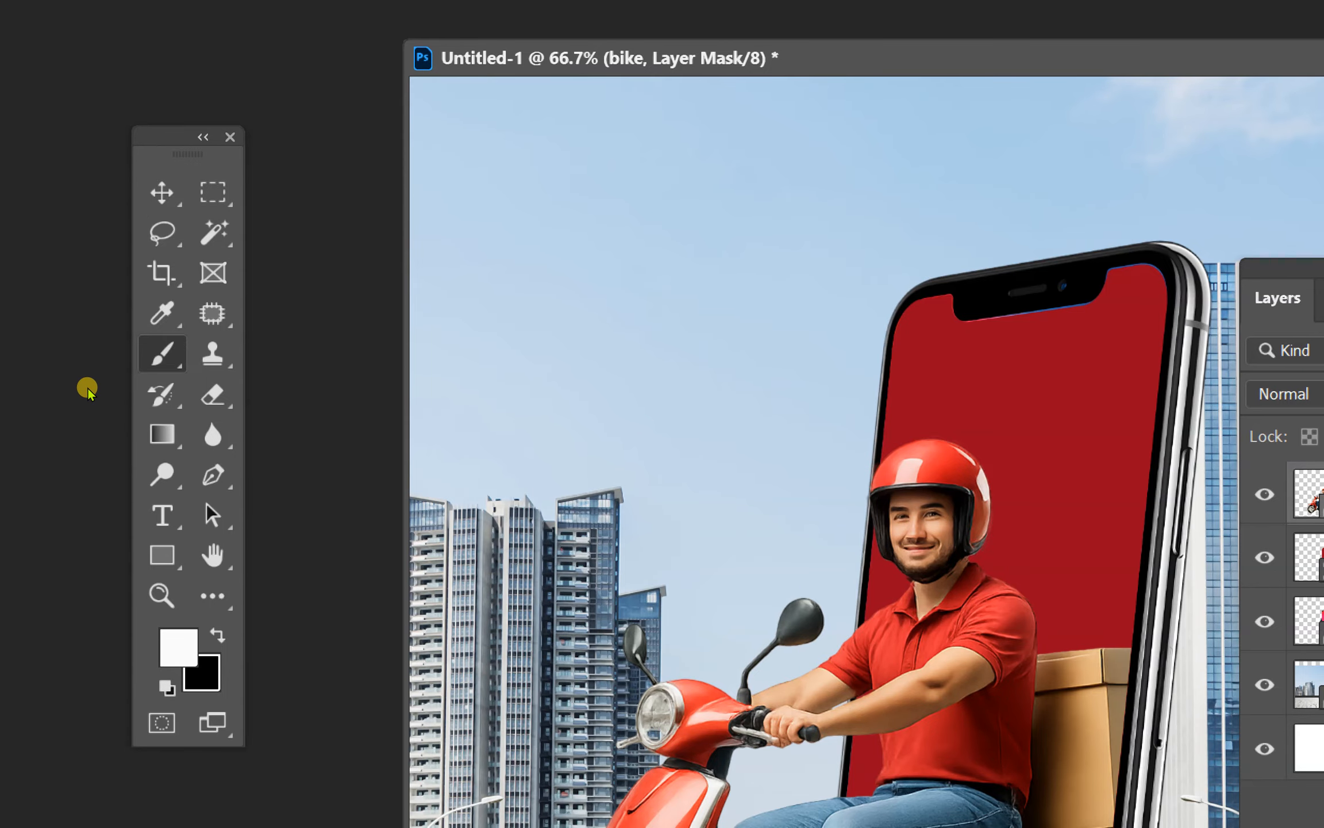
click(178, 646)
text(ff0000)
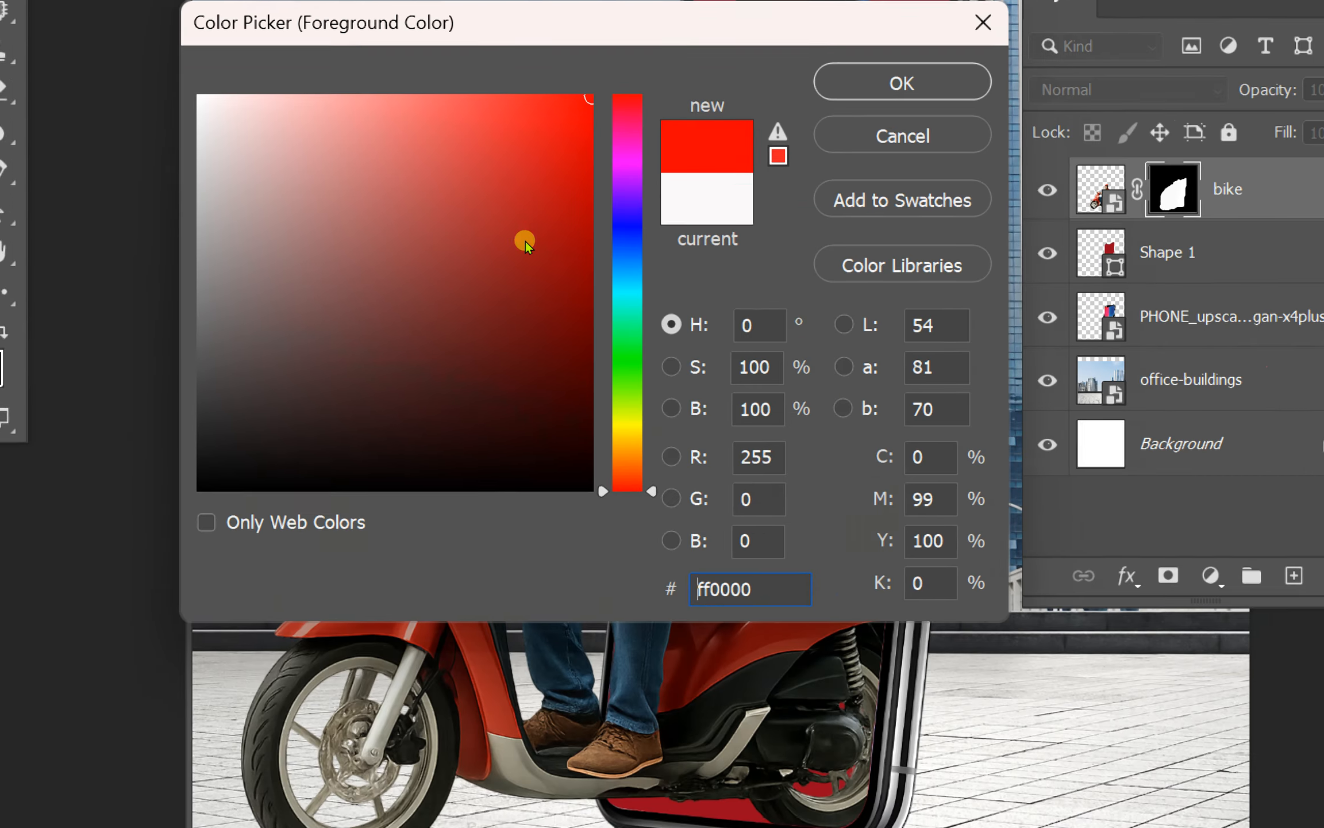
key(Return)
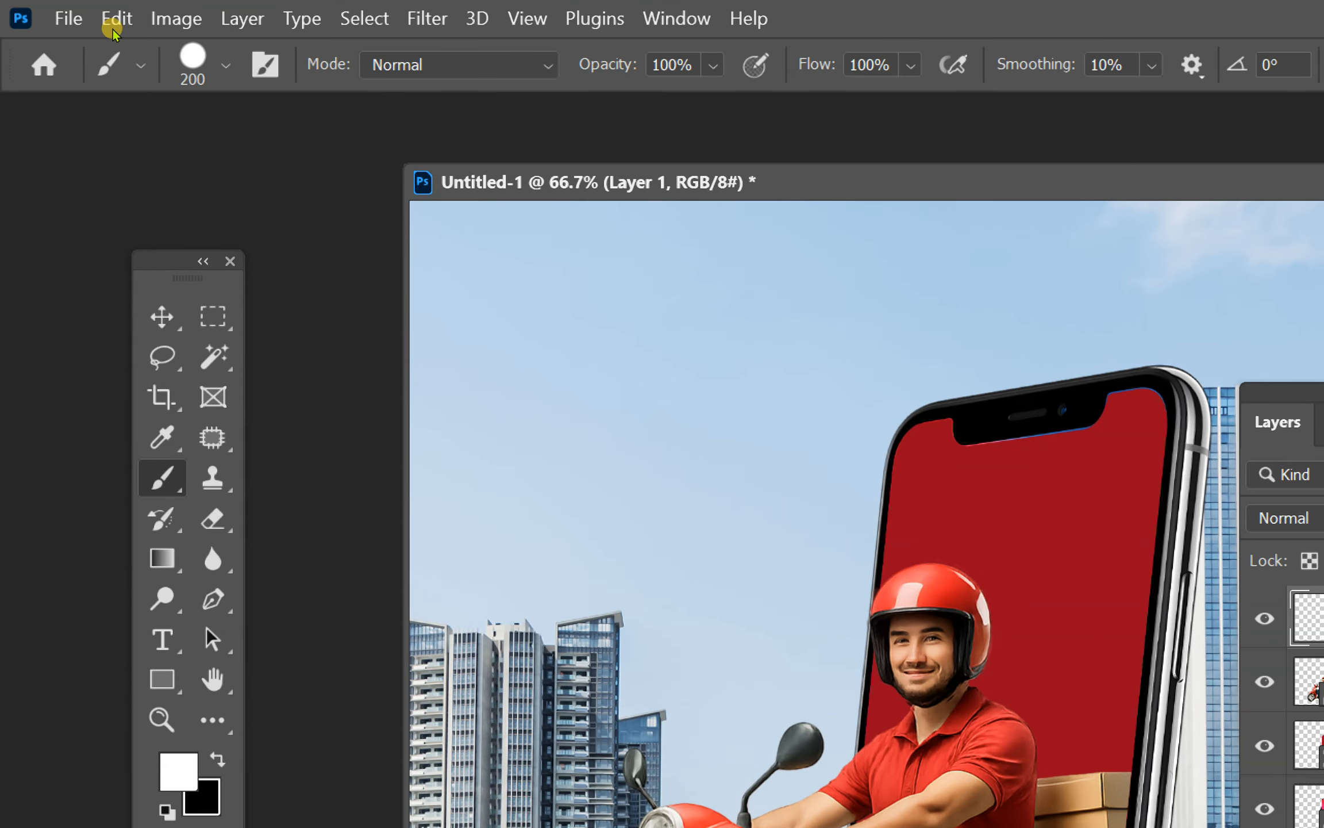
Step: On a new layer above the bike, choose the Soft Round brush and set the foreground colour to ff0000
click(225, 65)
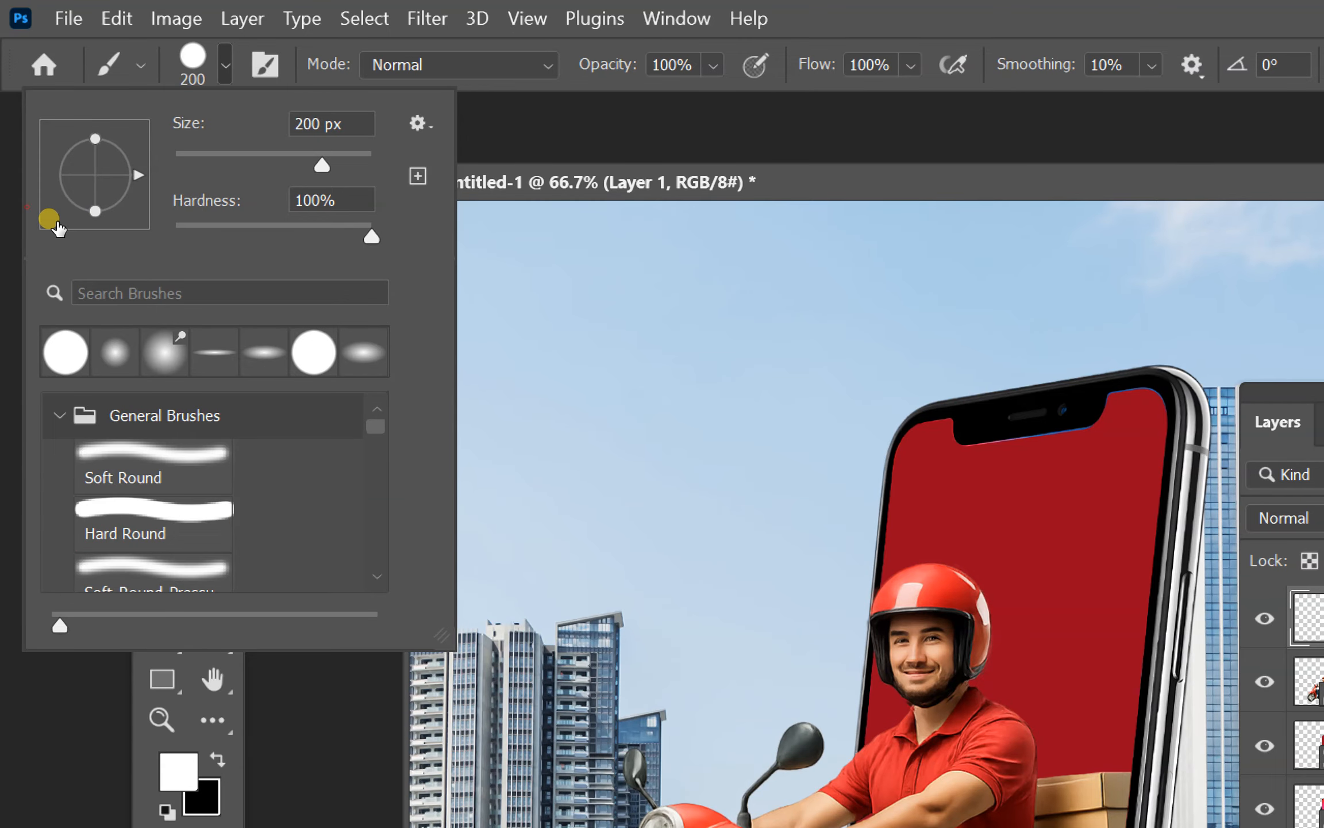
click(92, 345)
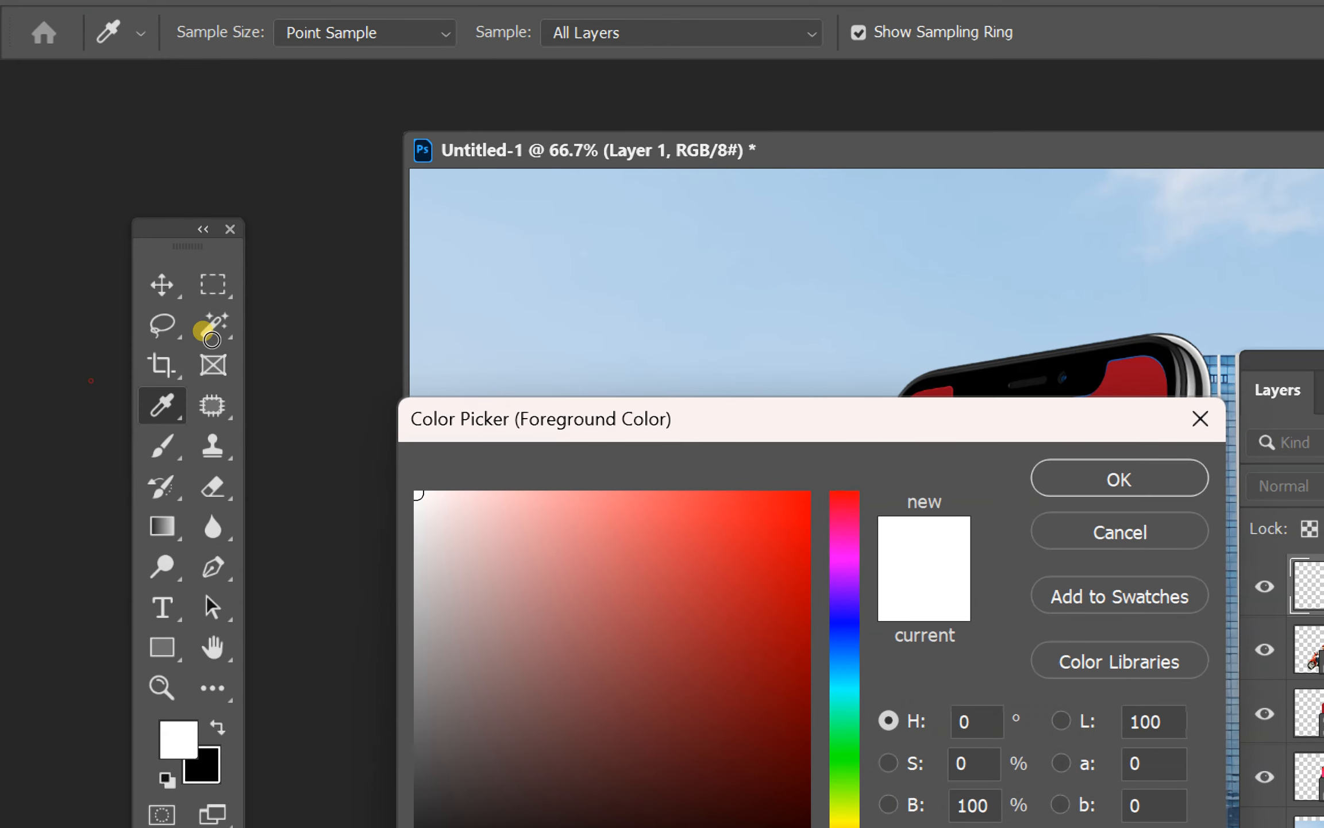
drag(741, 511, 811, 491)
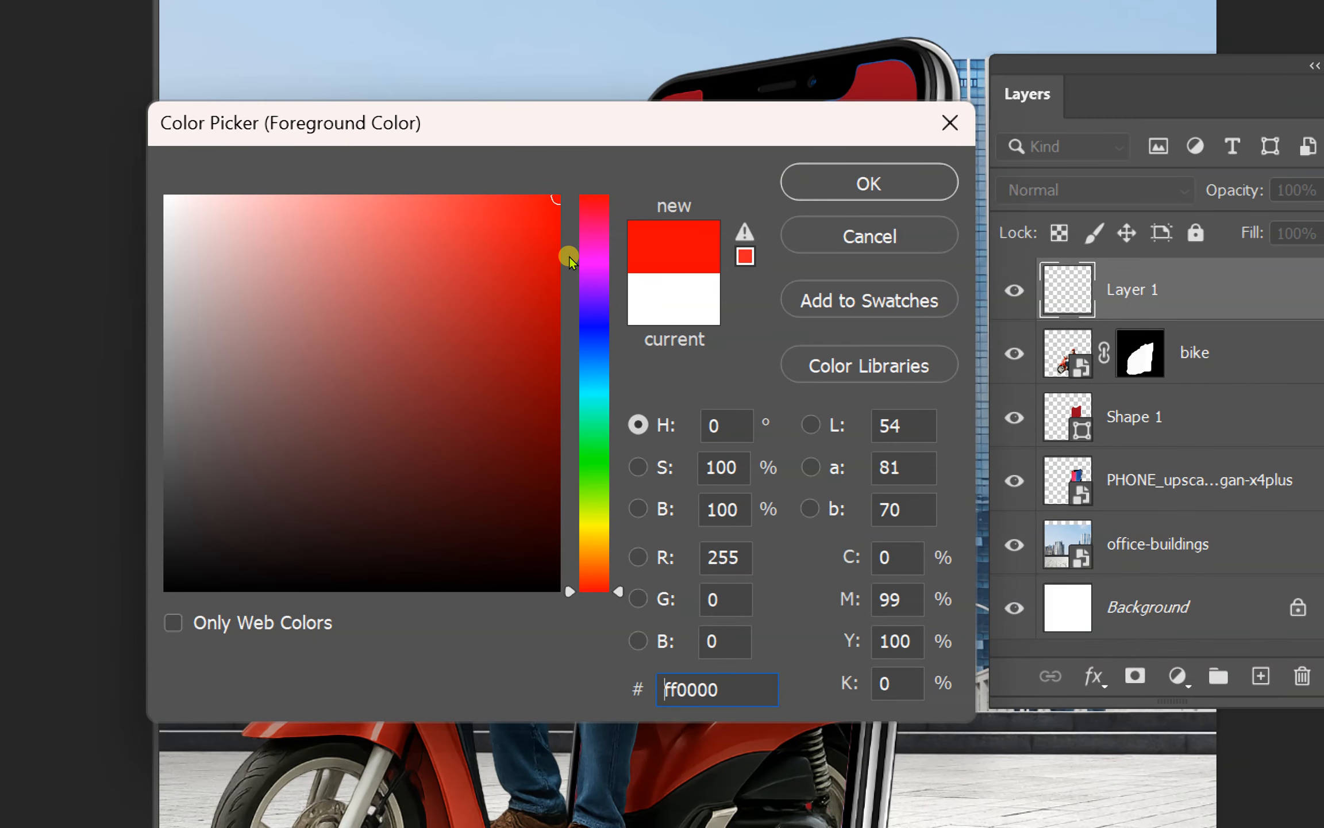
click(868, 182)
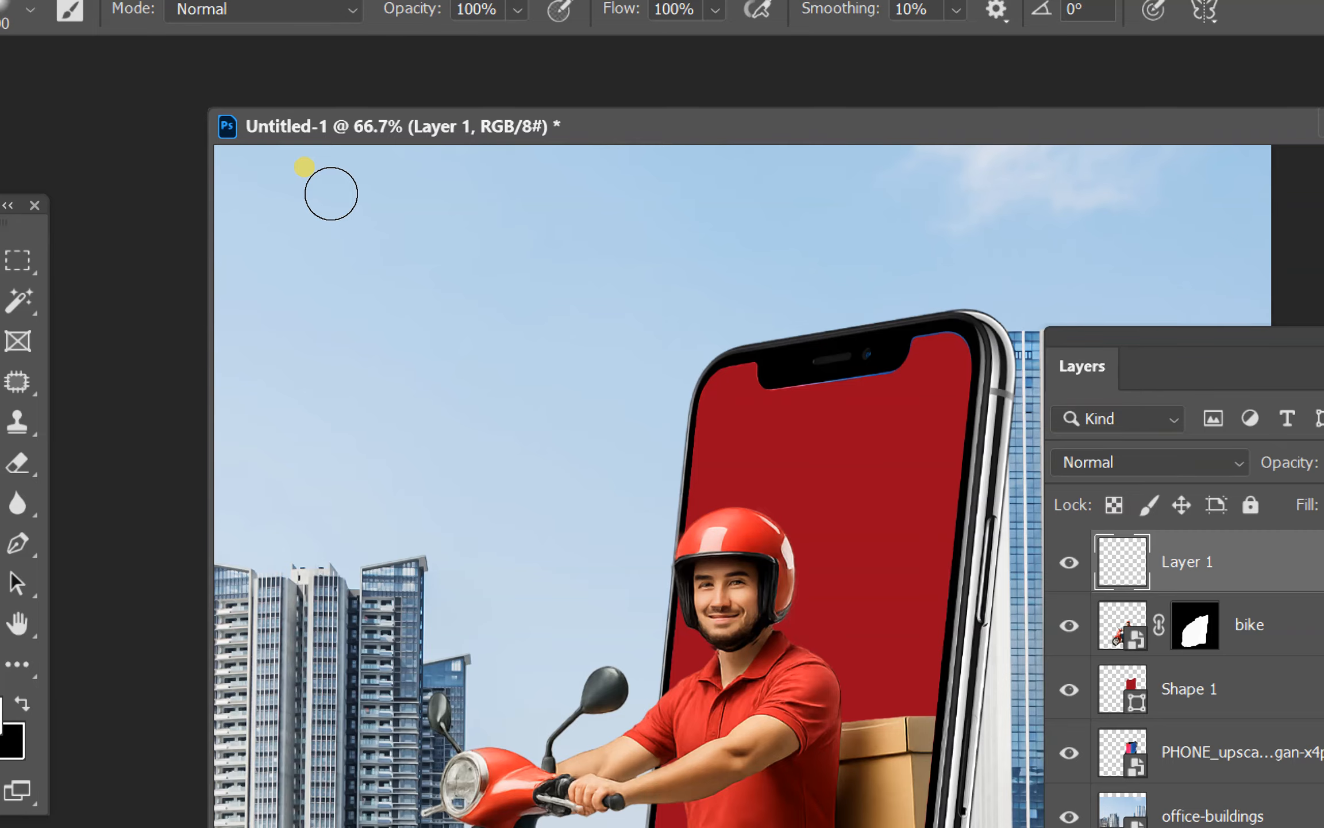
Step: Enlarge the soft brush to 306 px and paint a red glow spot in the sky beside the phone
key(bracketright)
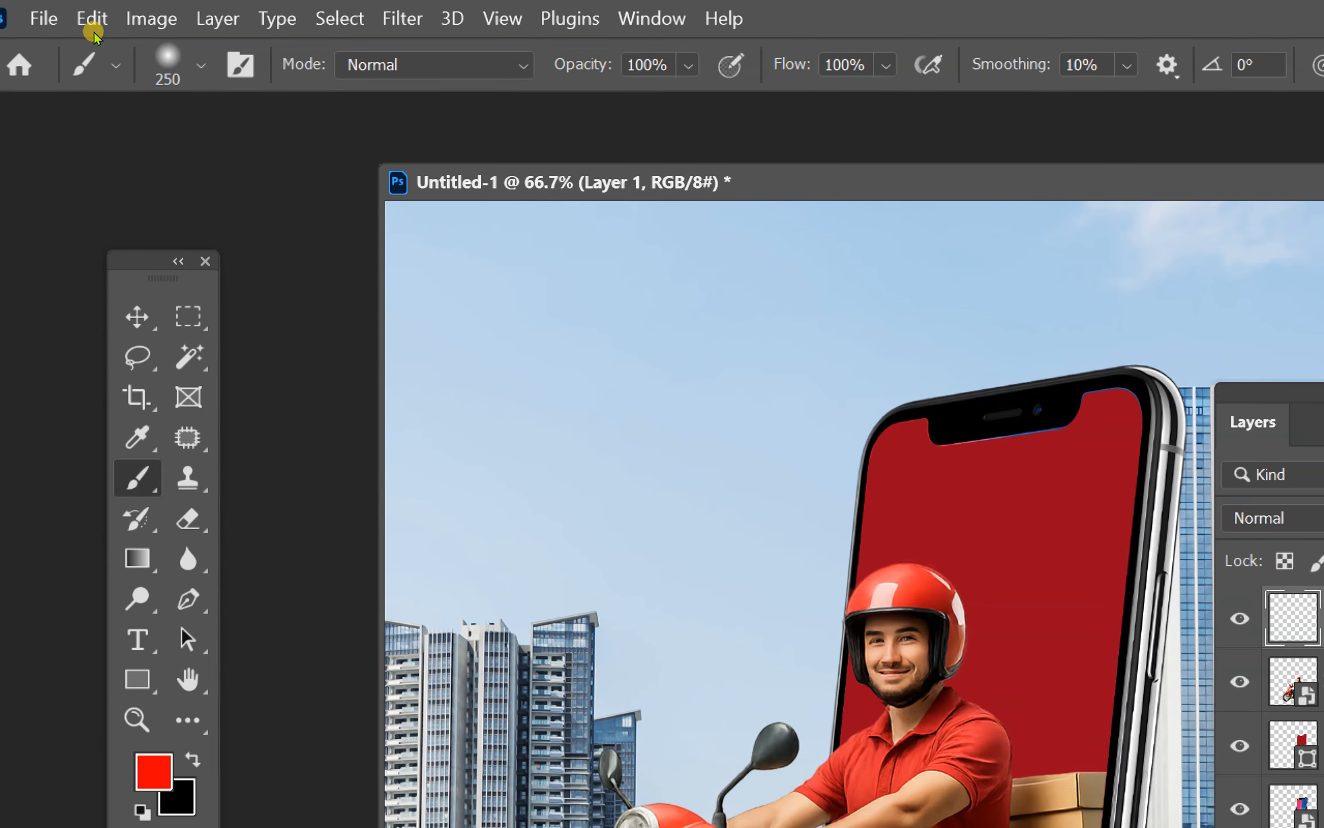
click(30, 9)
drag(302, 165, 308, 166)
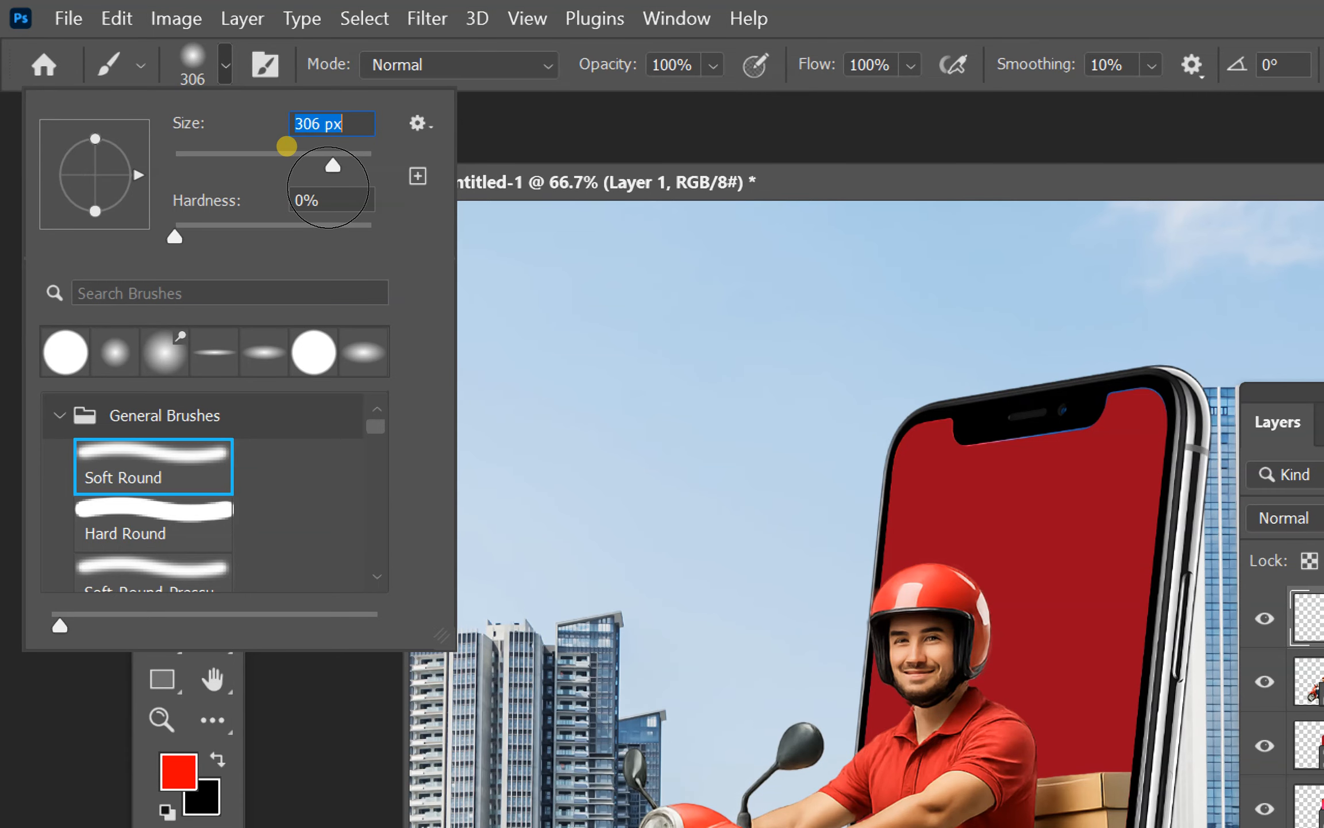
click(656, 373)
click(655, 374)
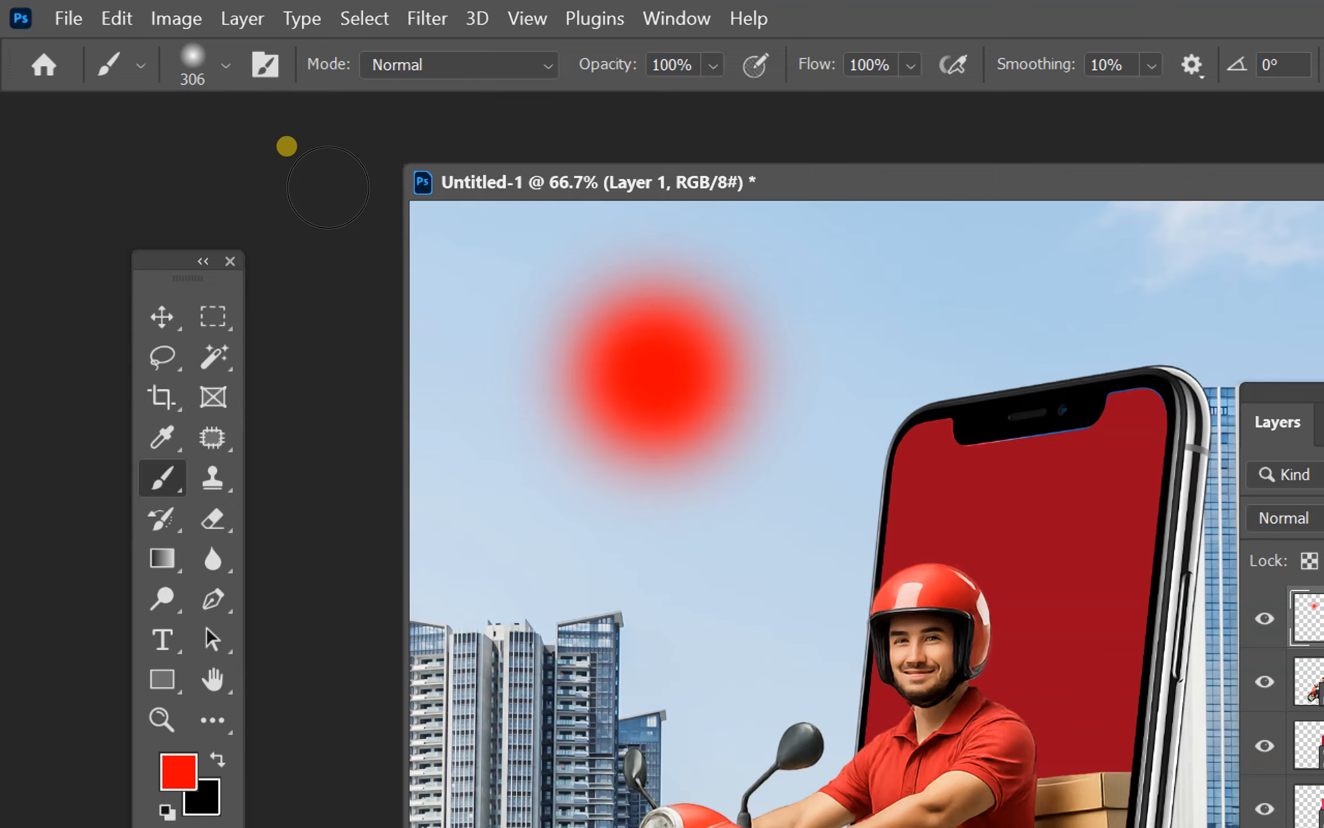
Step: Reduce the brush to 100 px, set the foreground colour to ffffff, and dab a white core in the centre of the red spot
key(bracketleft)
key(bracketleft)
key(bracketleft)
key(bracketleft)
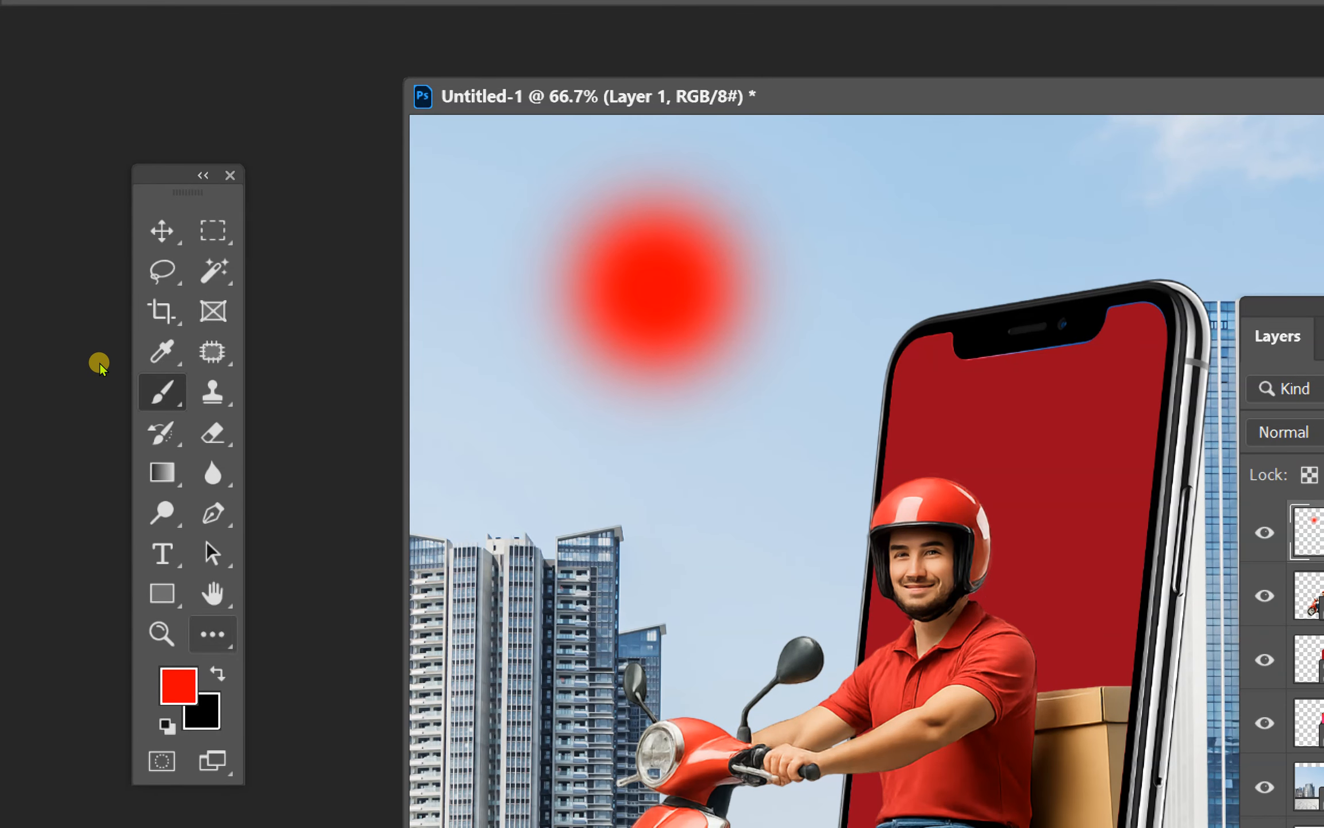
click(179, 772)
drag(460, 563, 384, 461)
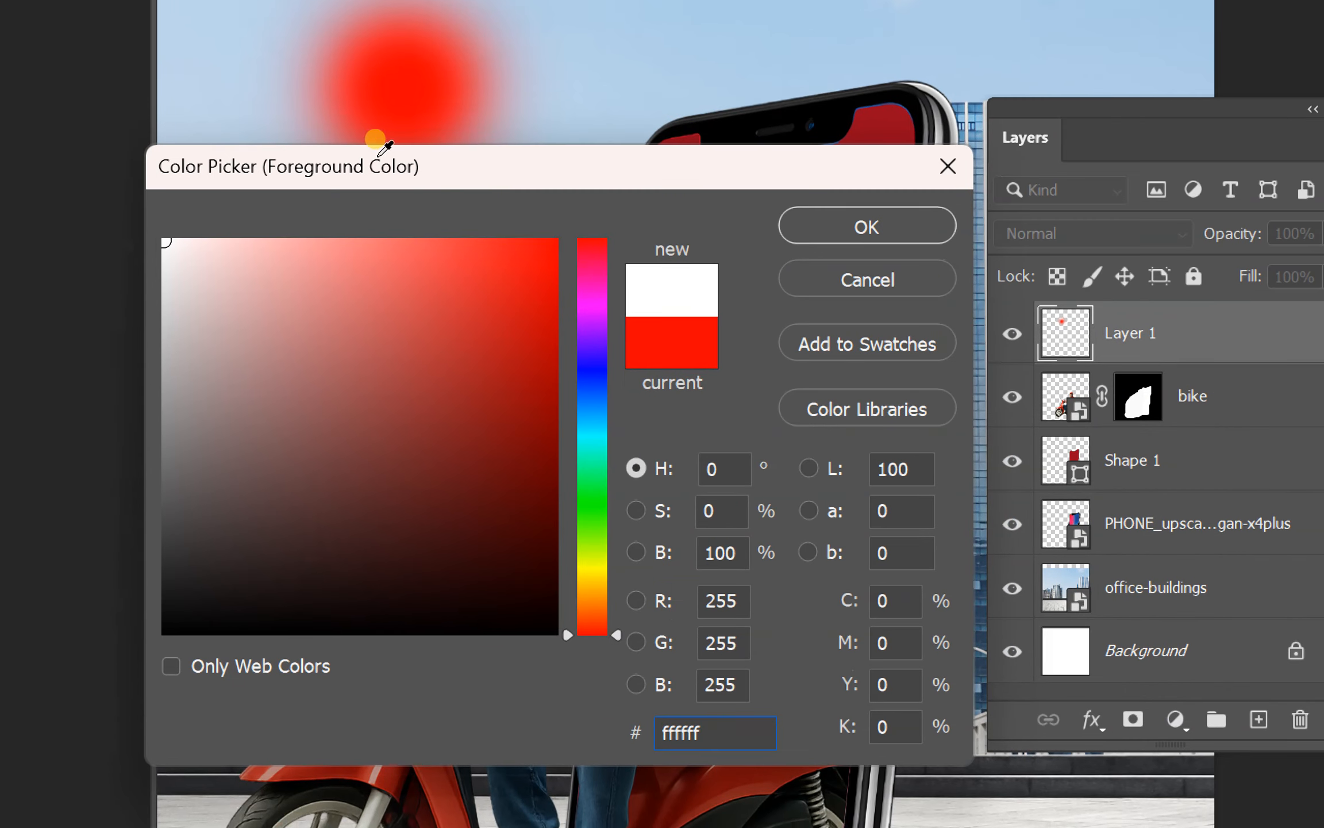
click(1120, 426)
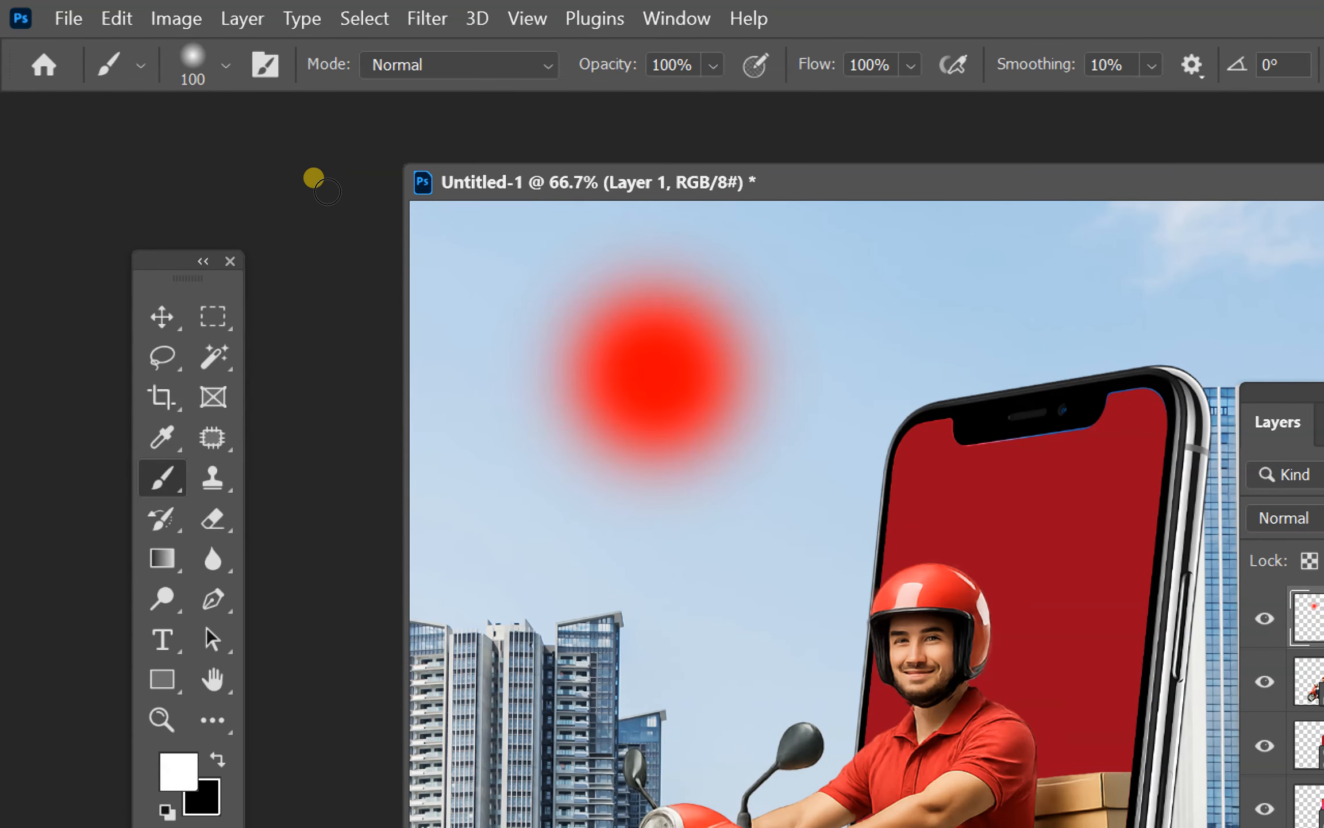
click(656, 370)
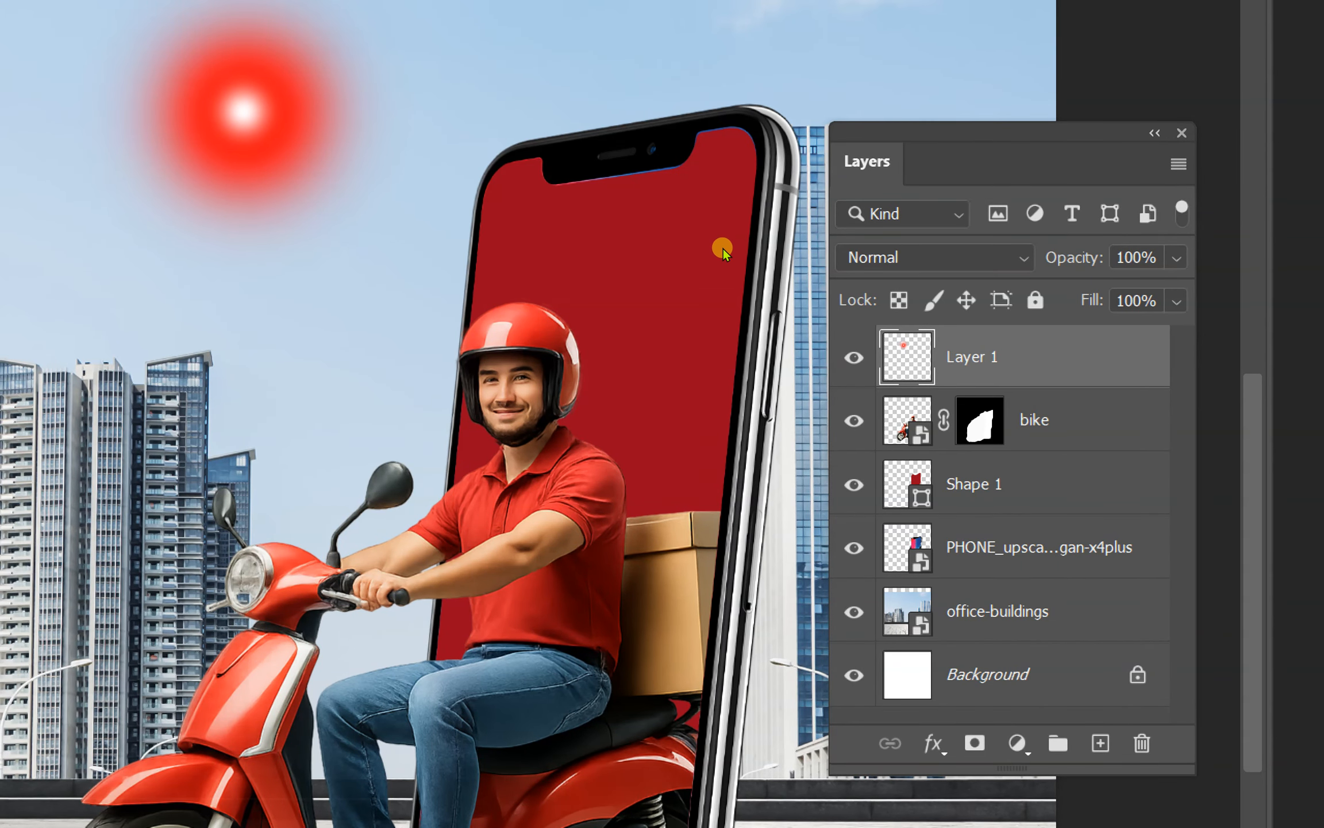
Step: Set the glow layer's blend mode to Screen and move the glow onto the phone screen beside the rider's helmet
click(942, 258)
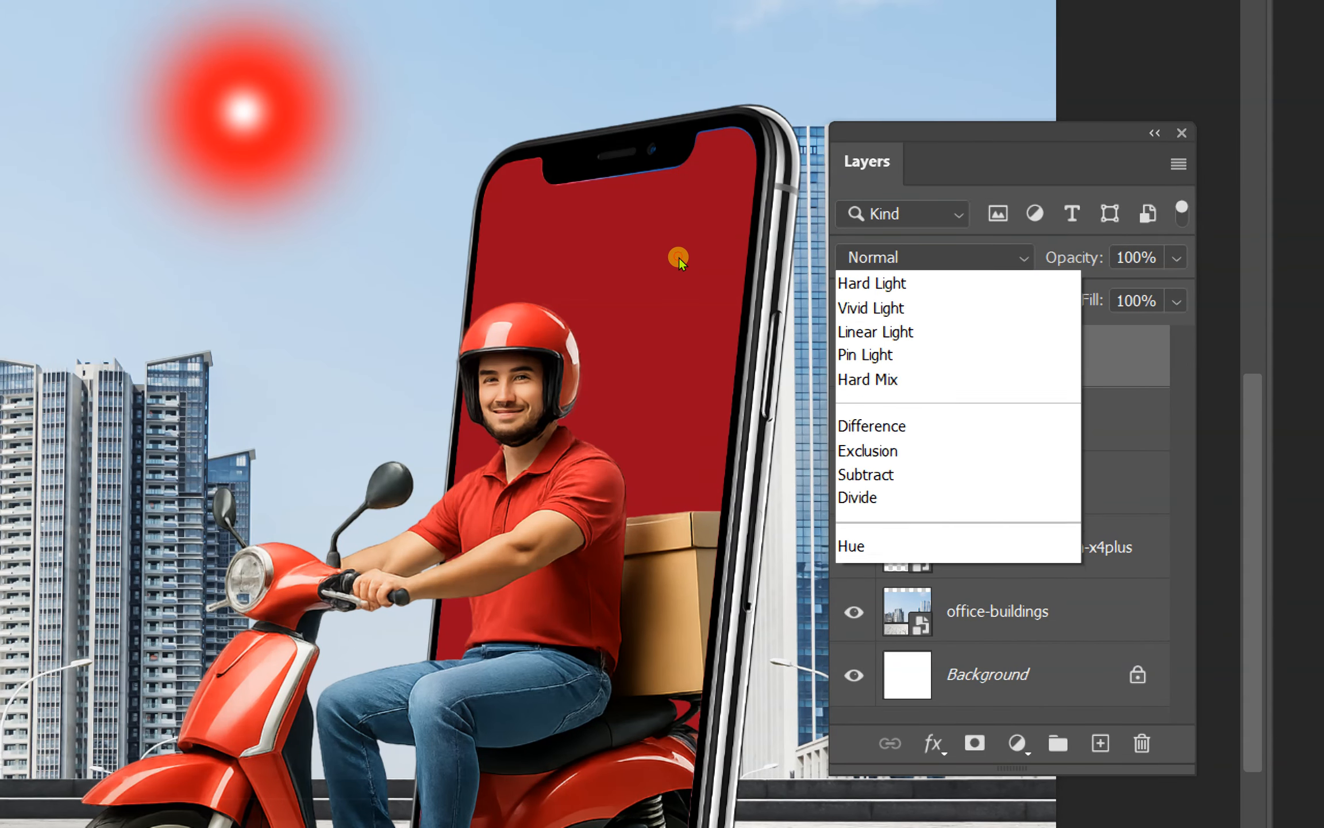
key(Down)
key(Up)
key(Up)
key(Up)
key(Up)
key(Up)
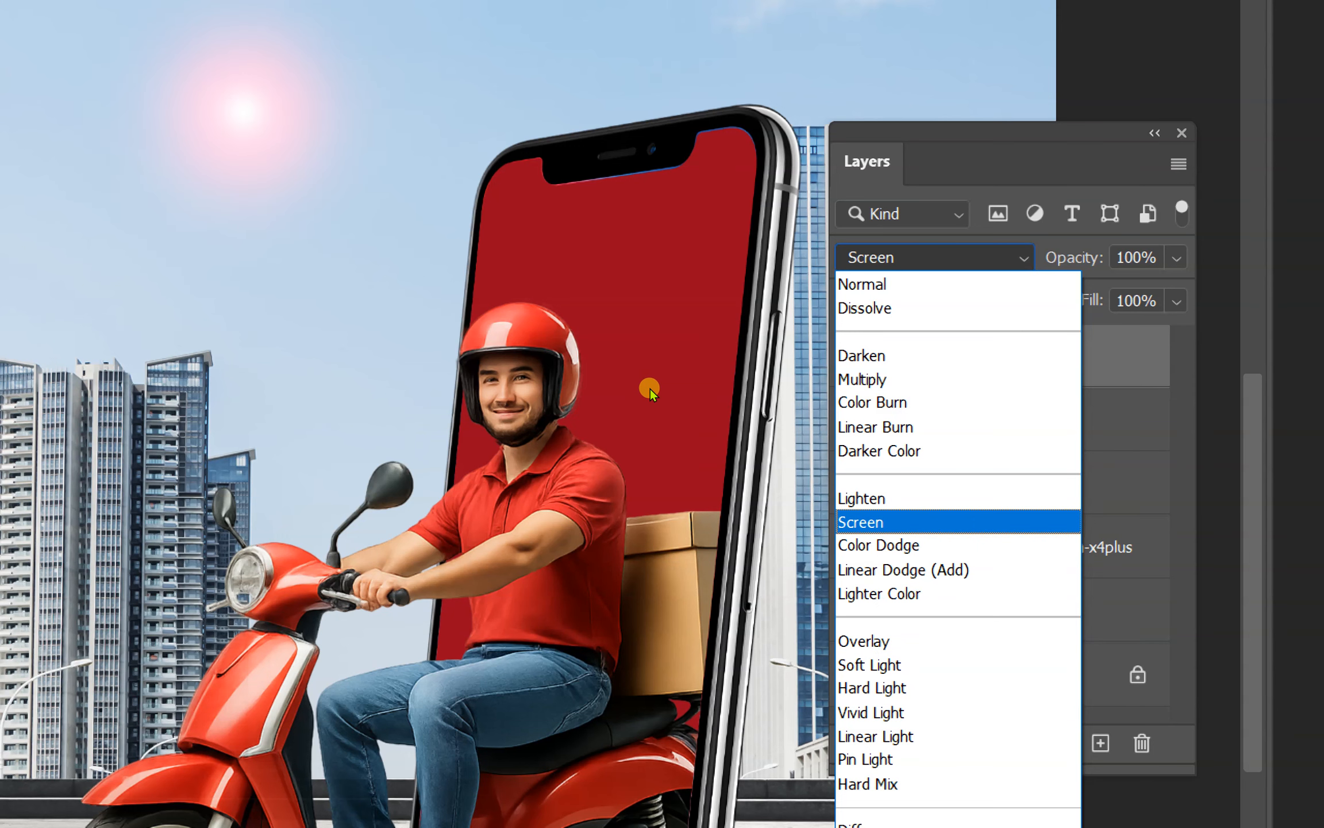
key(Return)
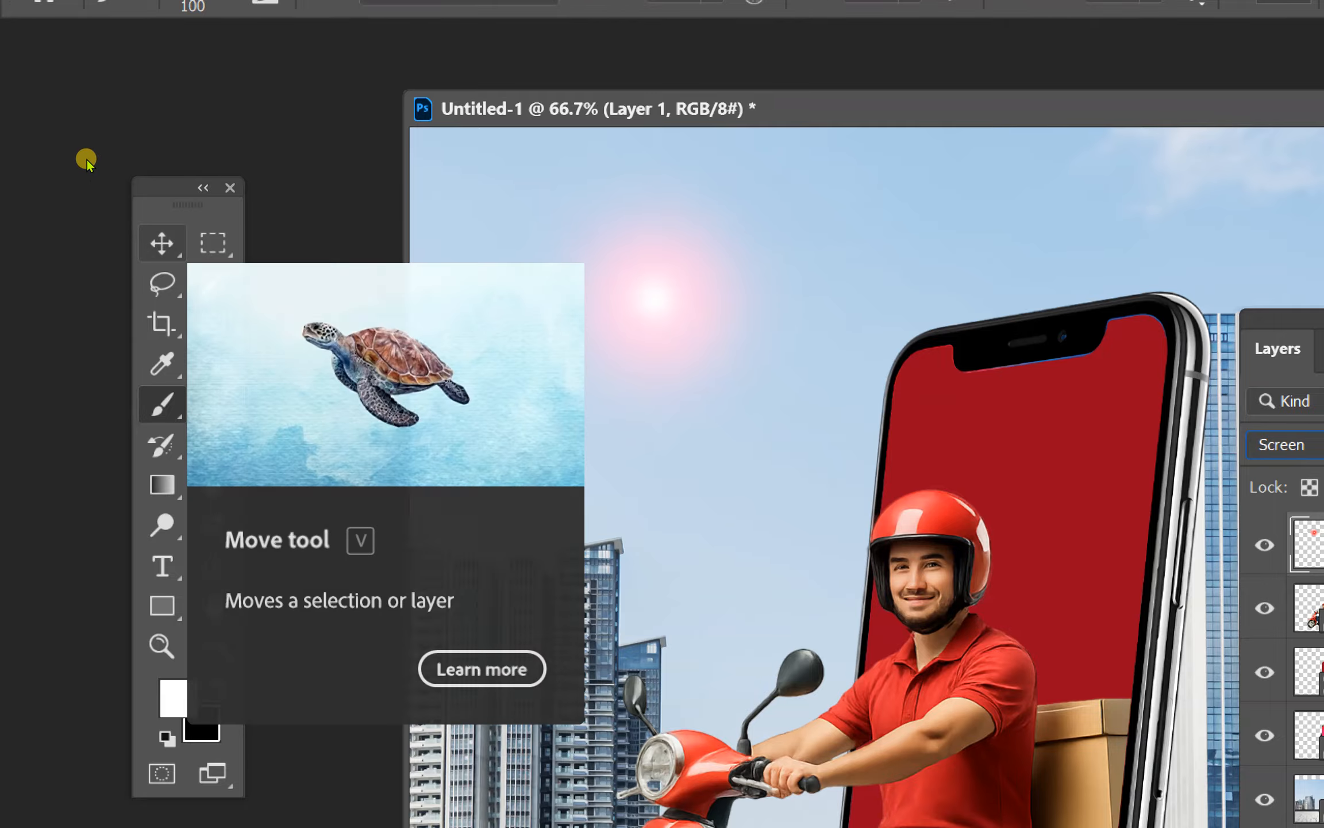
key(v)
mouse_move(324, 190)
mouse_down()
mouse_move(465, 313)
mouse_move(512, 375)
mouse_move(530, 346)
mouse_move(524, 325)
mouse_move(508, 338)
mouse_up()
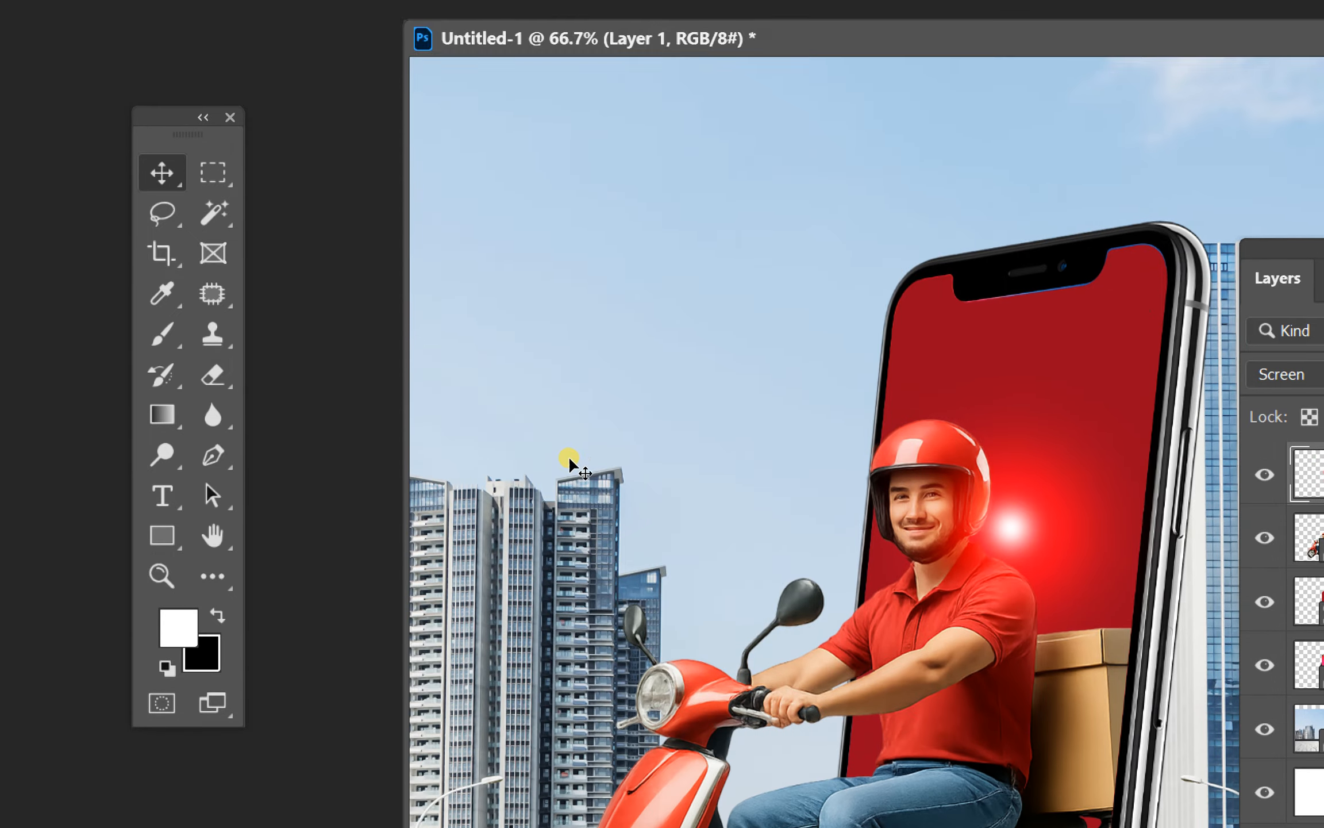